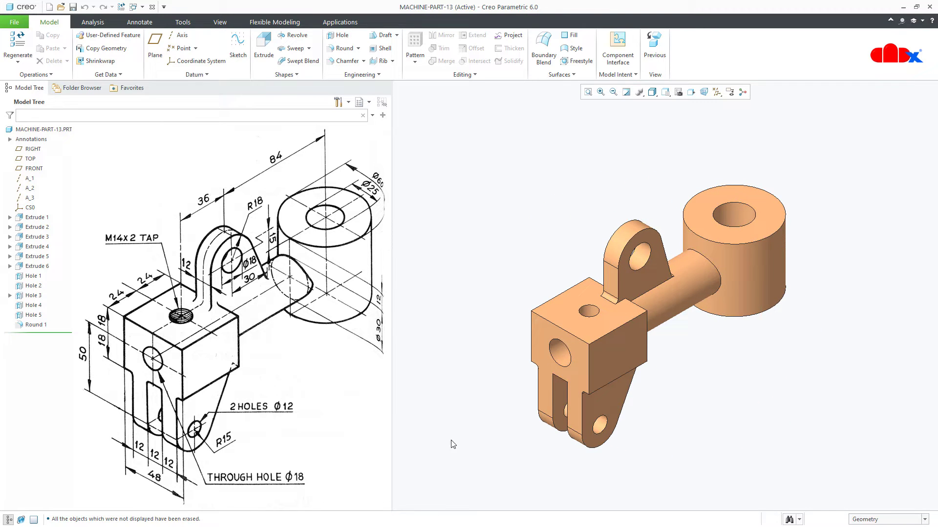
Create a new solid part from the default template and maximize its window.
left_click(49, 7)
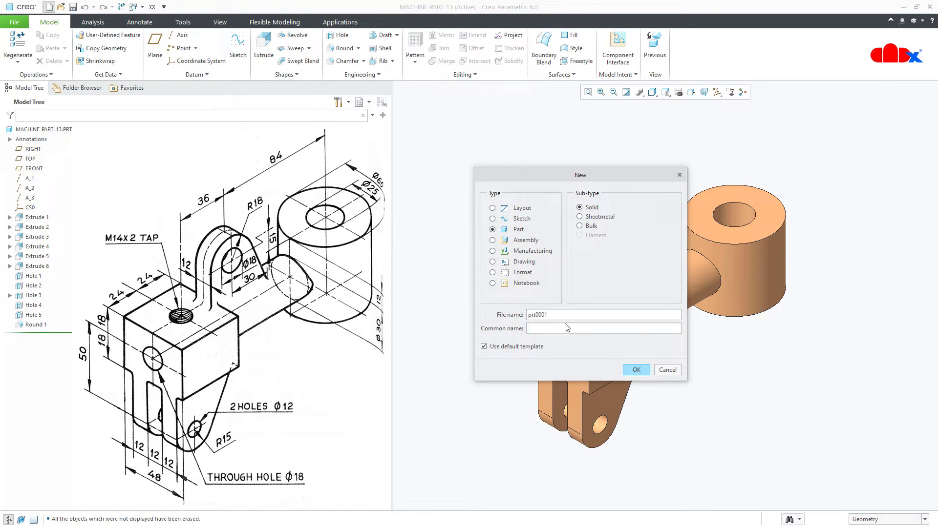
left_click(635, 369)
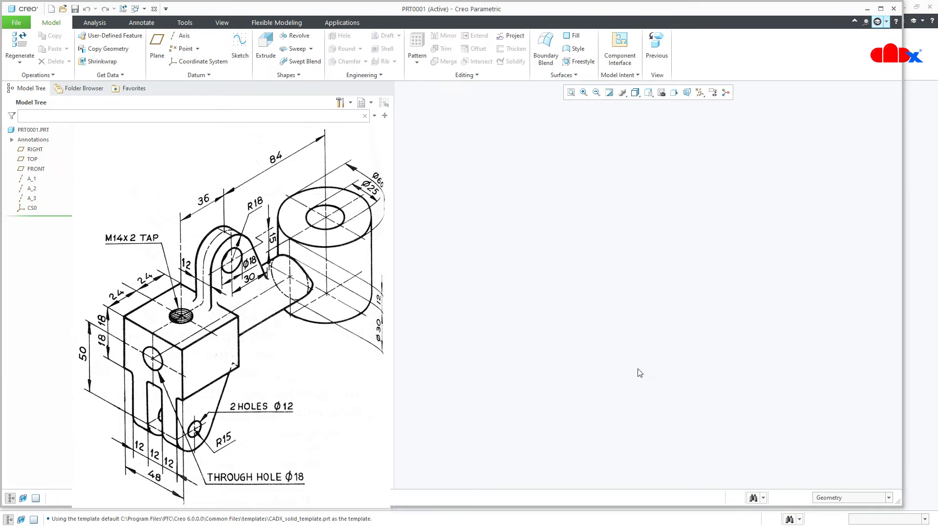
left_click(881, 8)
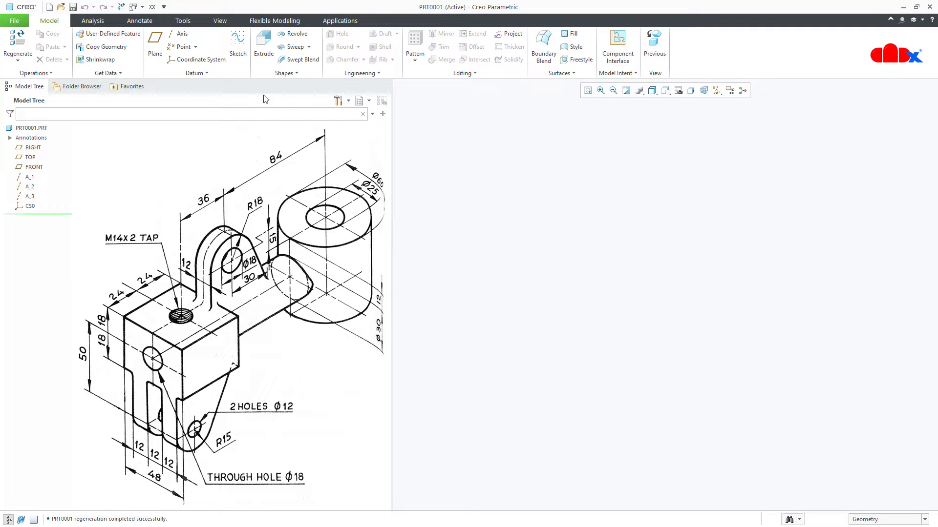
Begin an extrude on the FRONT plane and sketch a center rectangle at the origin, about 137 wide and 118 high.
left_click(263, 44)
left_click(34, 167)
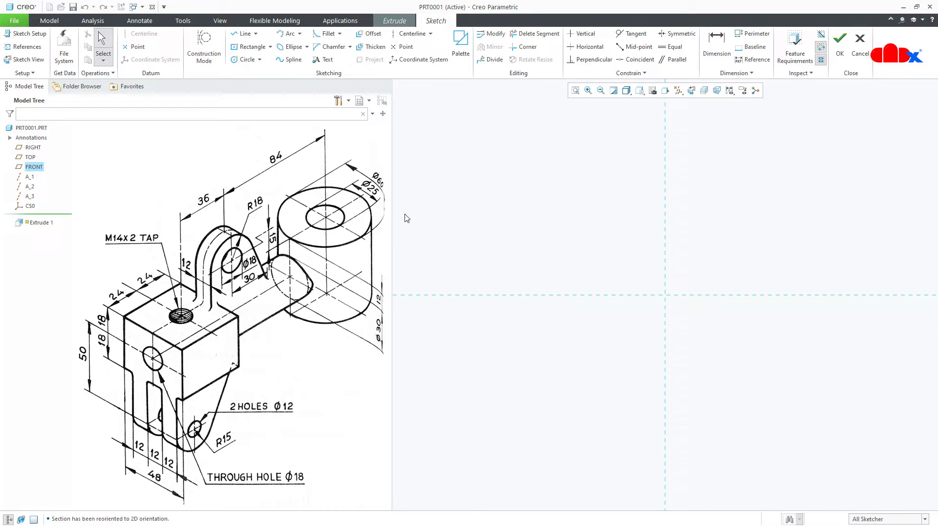
left_click(249, 46)
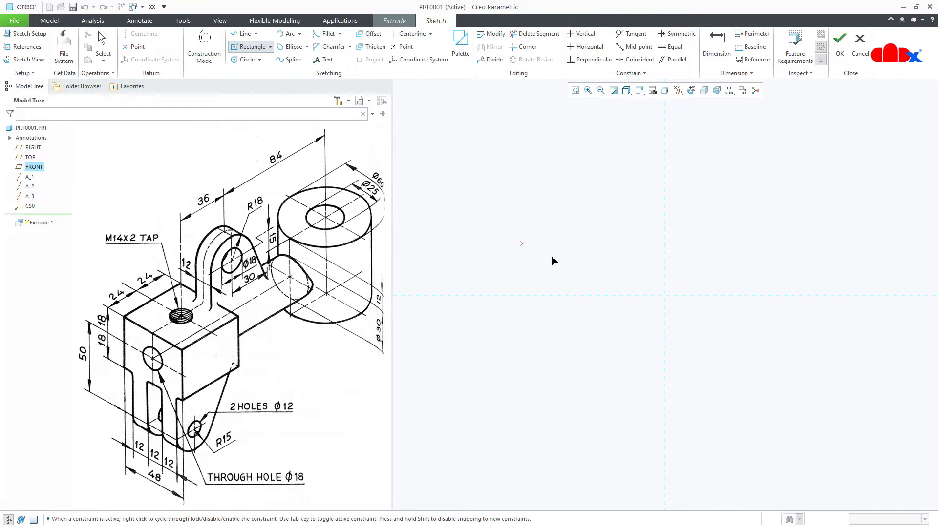
left_click(664, 295)
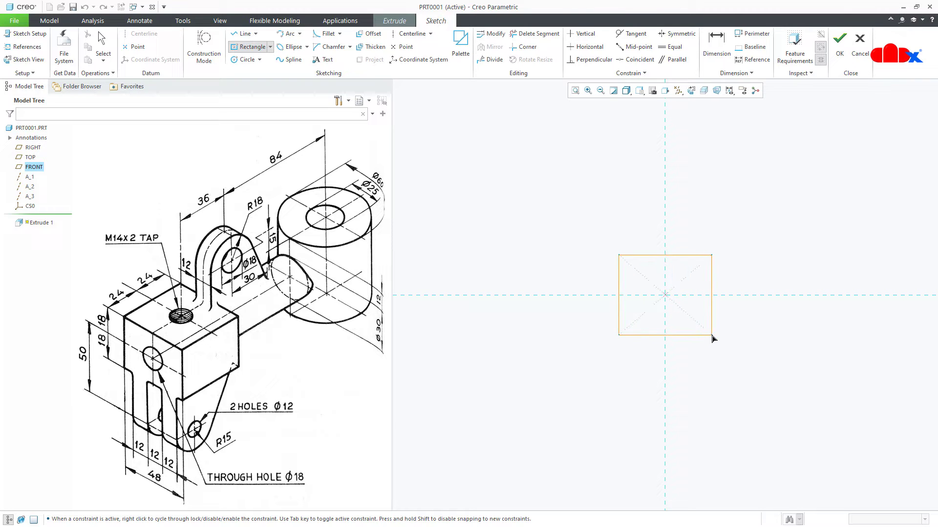
left_click(713, 336)
middle_click(746, 361)
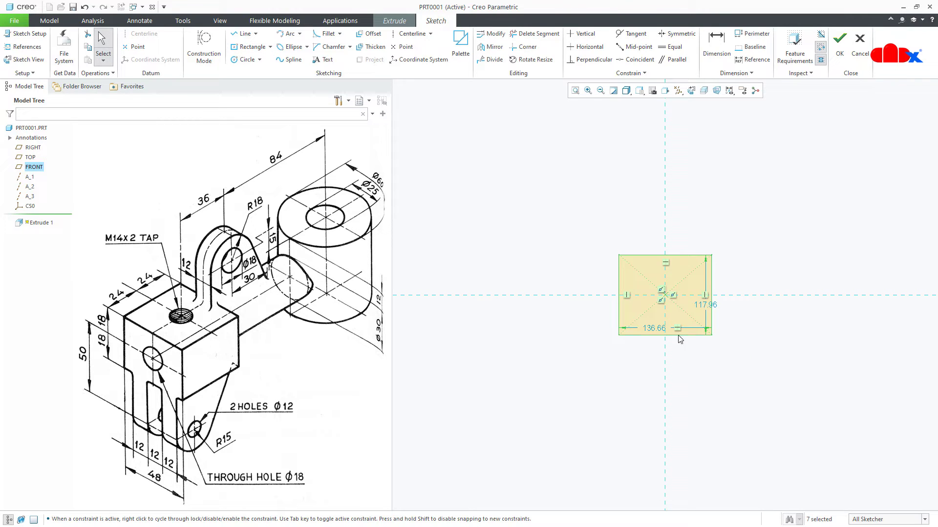
Set the rectangle's width to 48 and its height to 36.
double_click(663, 330)
type("48")
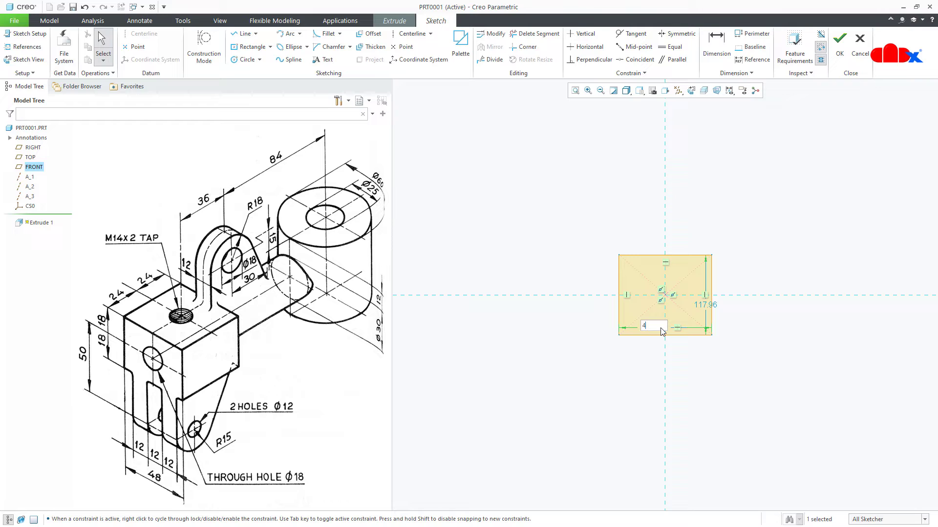
key("Return")
double_click(679, 308)
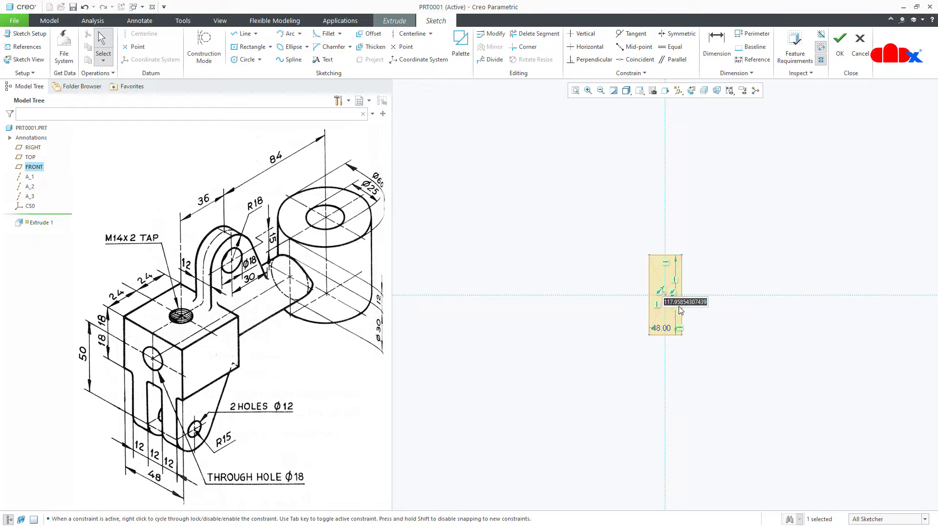
type("36")
key("Return")
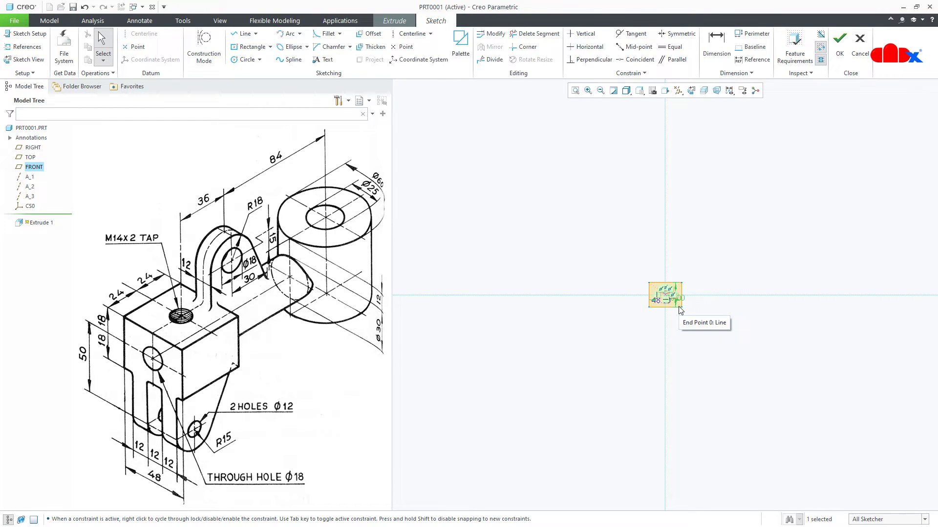
Finish the rectangle sketch and extrude it to a depth of 48 to form the solid block.
key("ctrl+d")
right_click(680, 309)
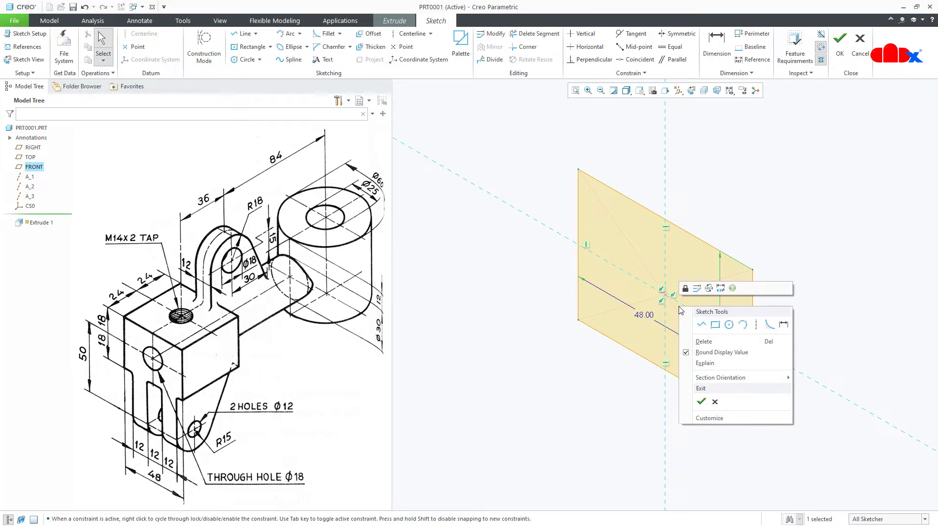
left_click(697, 400)
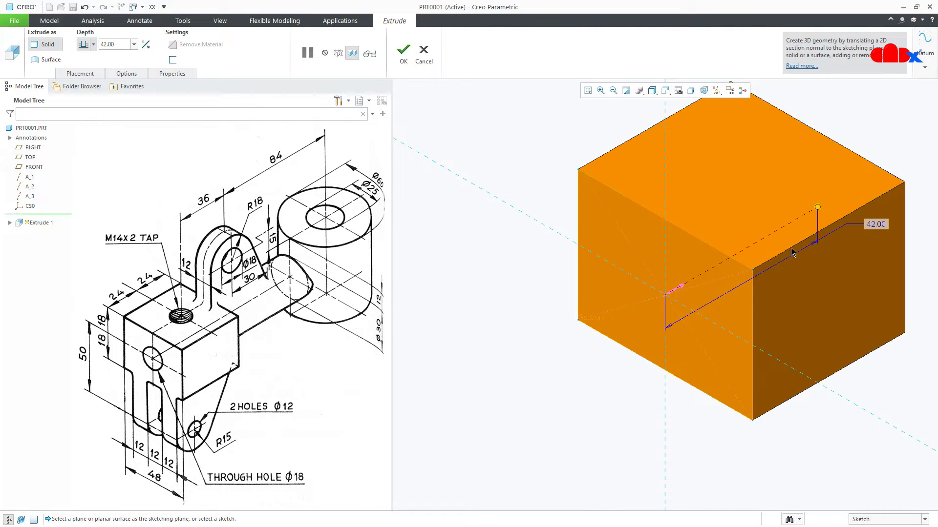
double_click(871, 224)
type("48")
key("Return")
middle_click(871, 227)
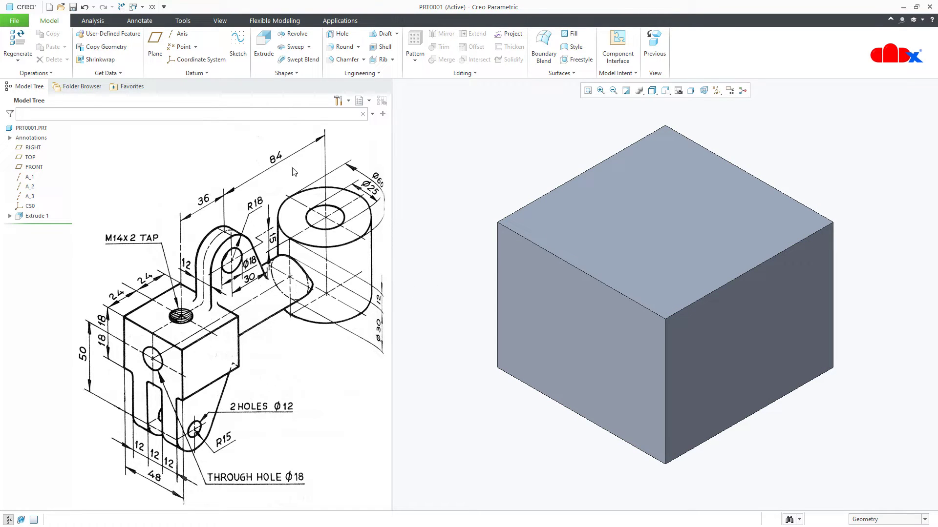
Begin a new extrude on the block's front face and sketch a circle of about 33 diameter centred on the origin.
left_click(264, 47)
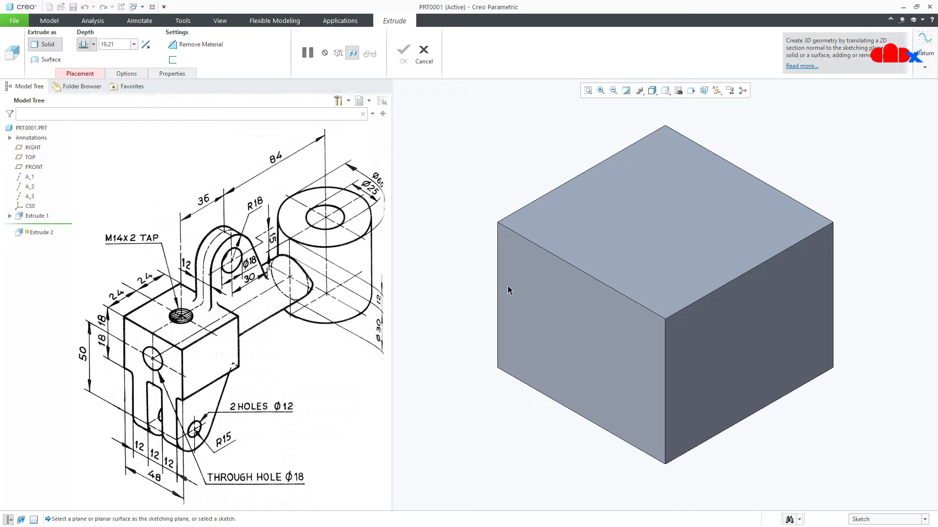
left_click(555, 318)
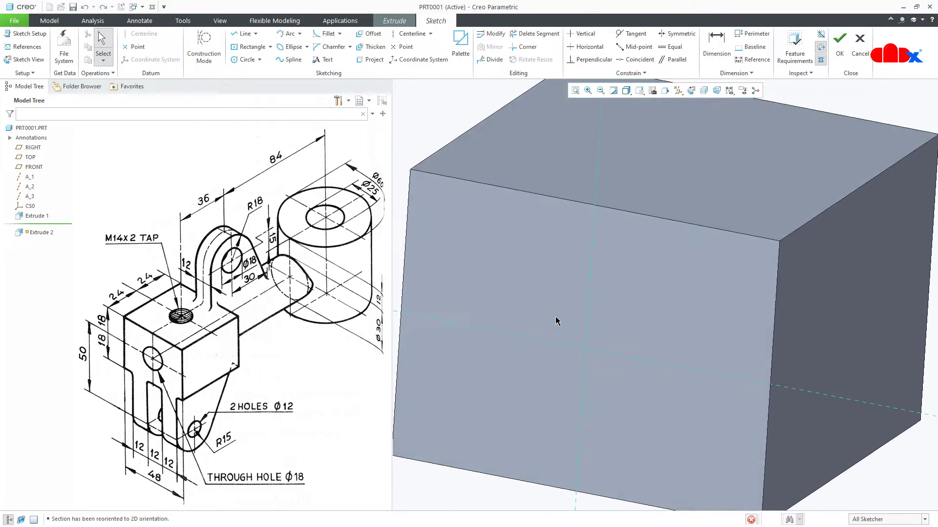
right_click(556, 317)
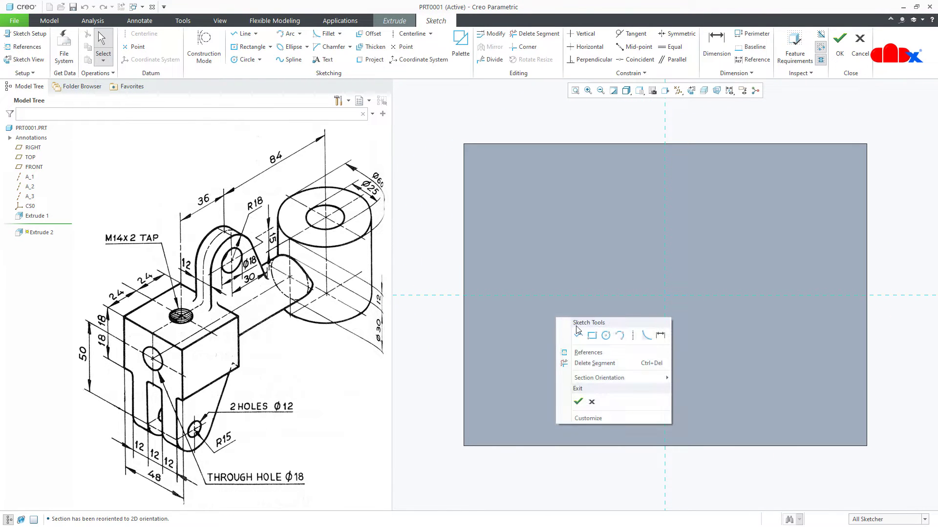
left_click(606, 335)
left_click(664, 295)
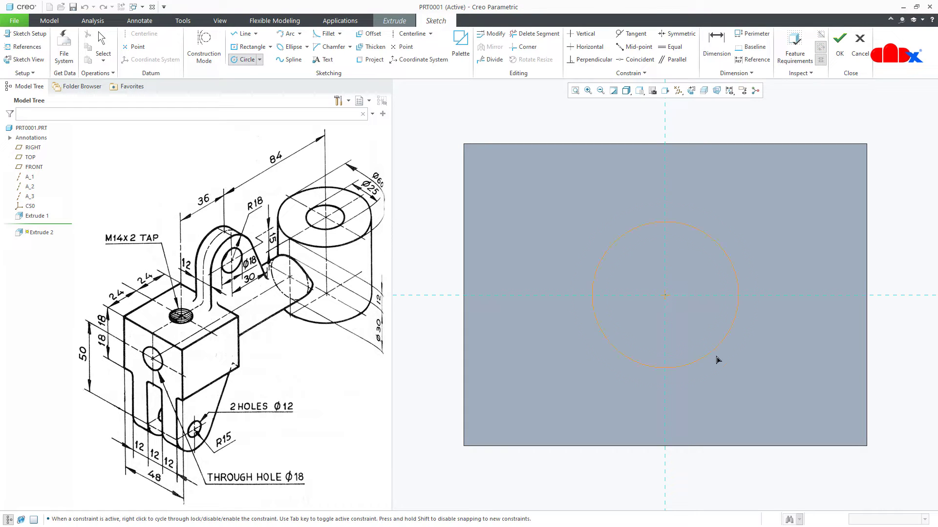
left_click(758, 404)
middle_click(791, 410)
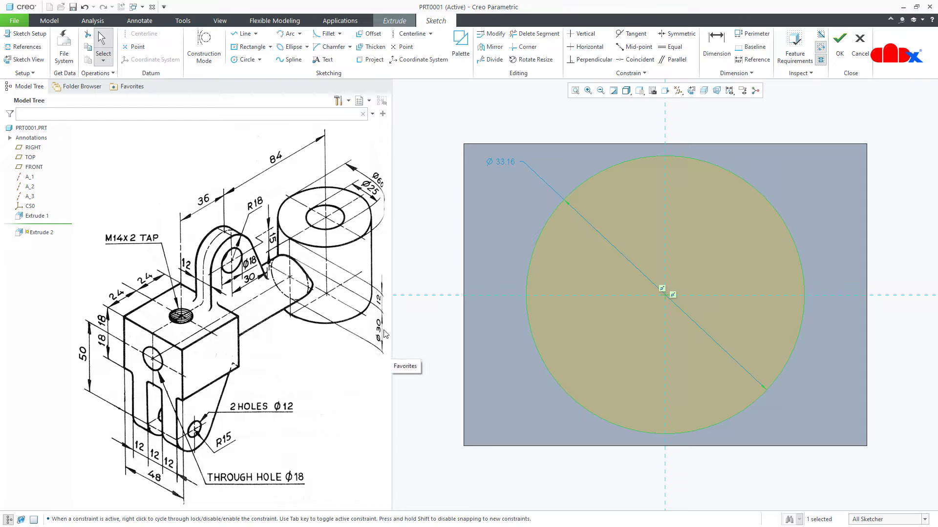
Set the circle's diameter to 30 and finish the sketch.
double_click(511, 163)
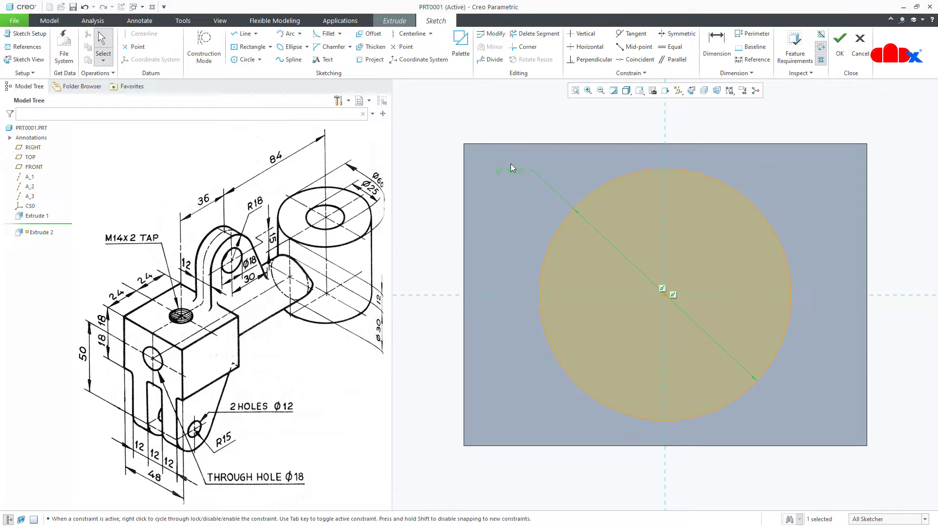
right_click(511, 163)
left_click(534, 260)
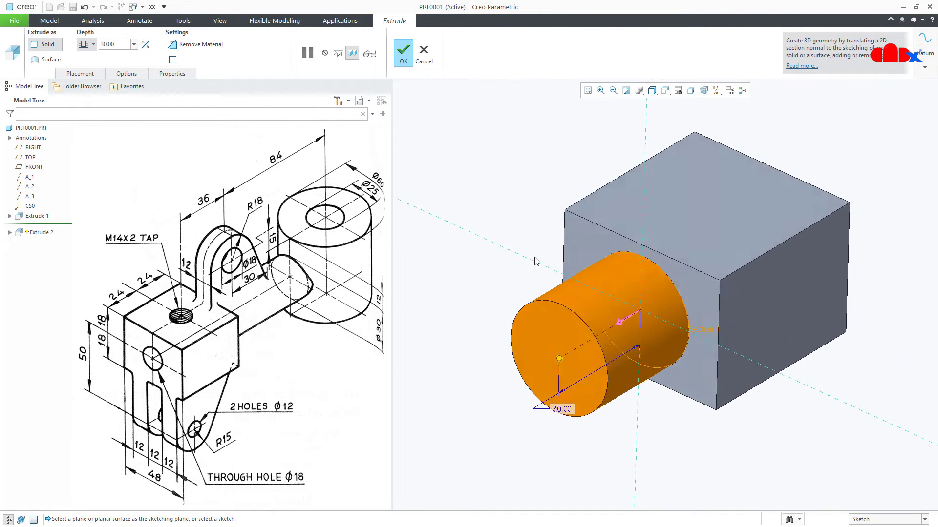
Flip the circle's extrusion through the block, keep it adding material, and set the depth to 84+36+24 to create the rod.
left_click(615, 324)
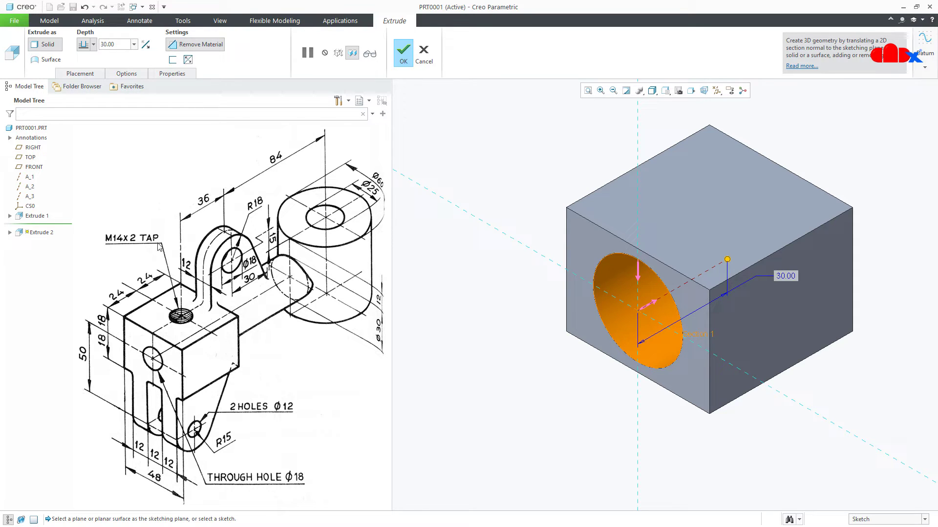
left_click(198, 44)
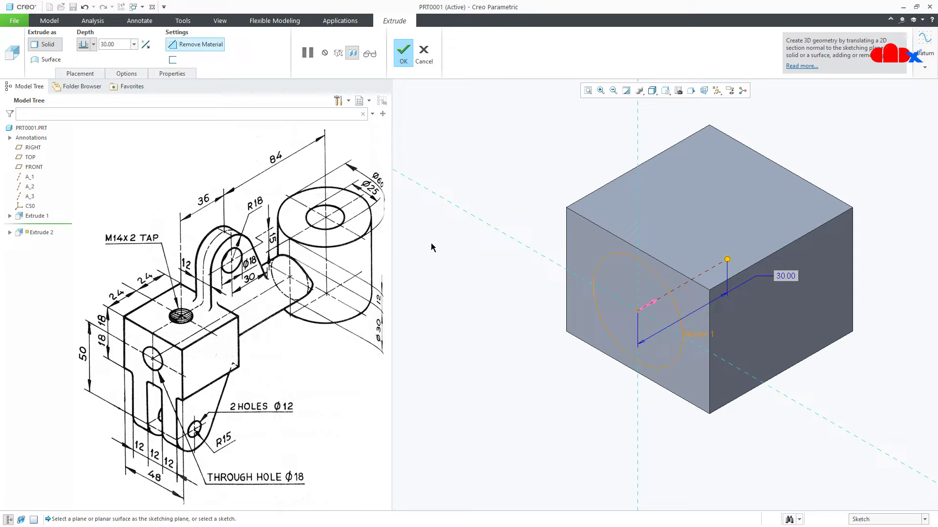
double_click(782, 277)
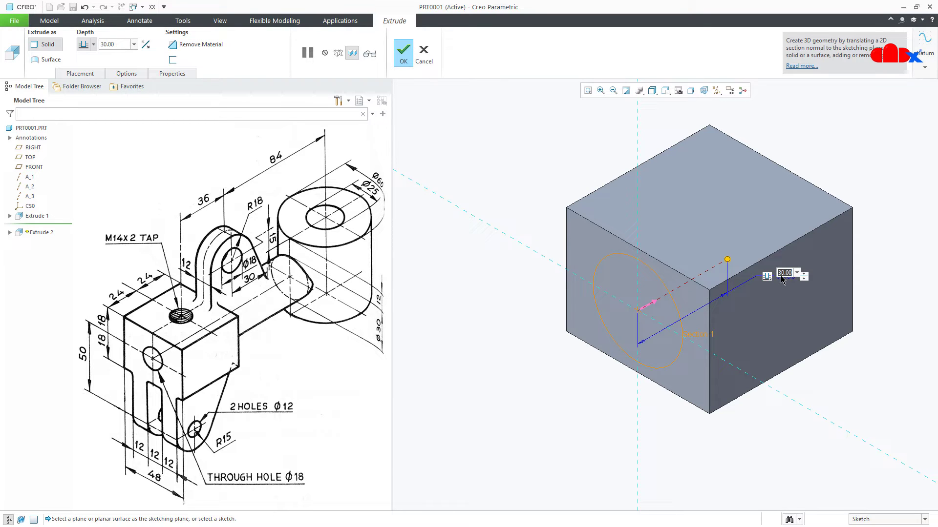
type("84+36+24")
key("Return")
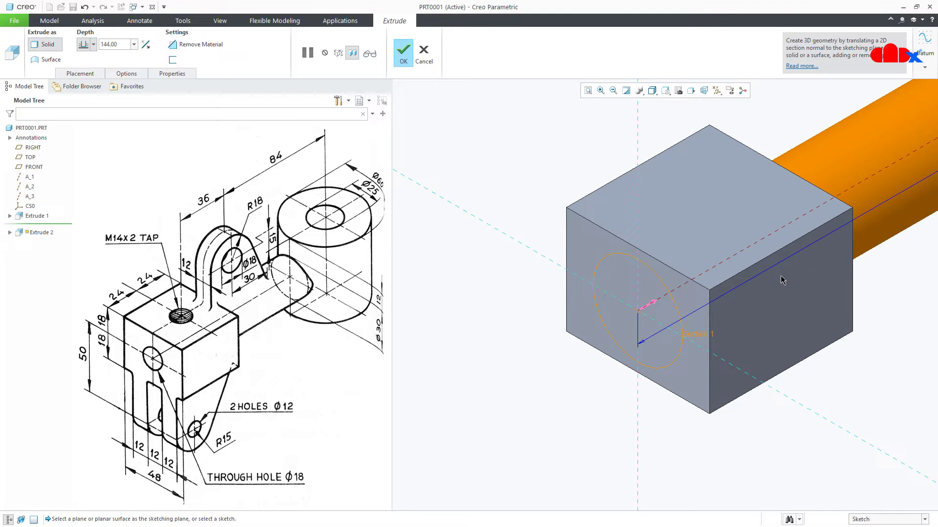
key("ctrl+d")
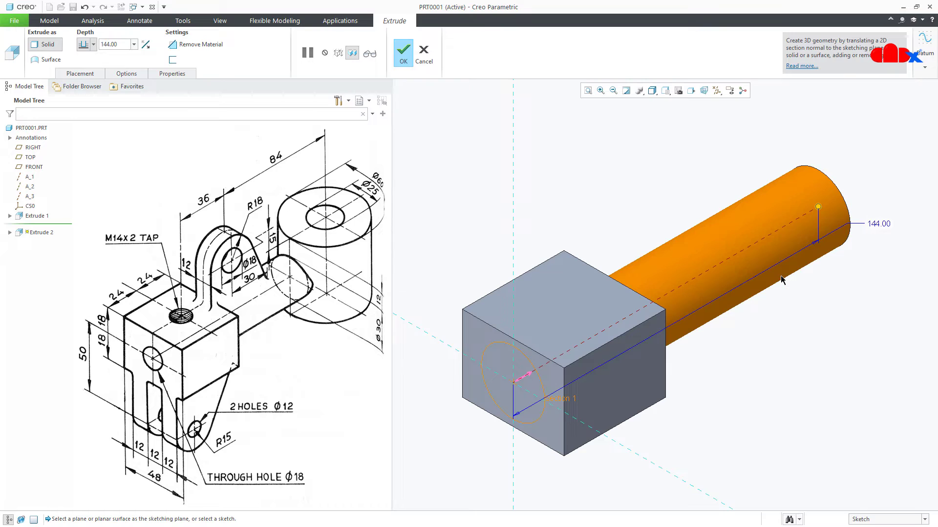
middle_click(781, 279)
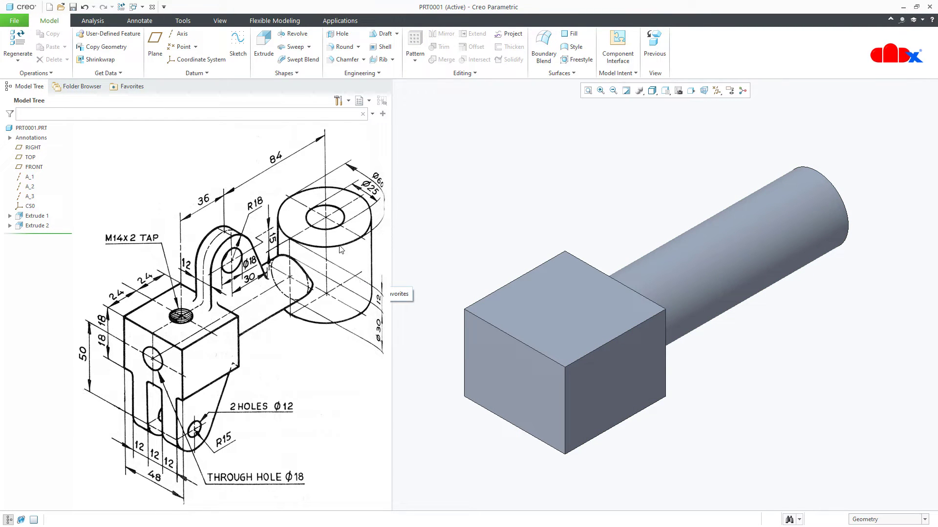
Begin an extrude sketch on the TOP datum plane and add the rod's far end edge as a sketch reference.
left_click(263, 47)
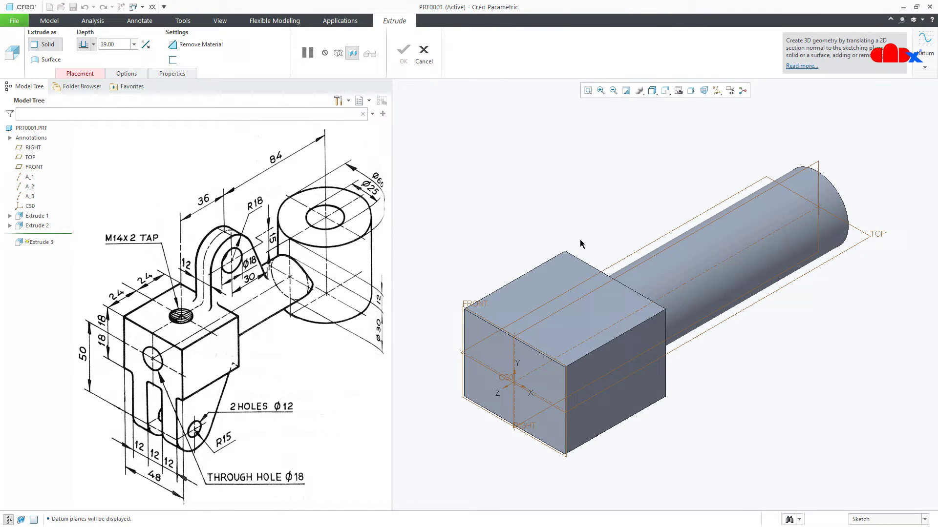
left_click(768, 298)
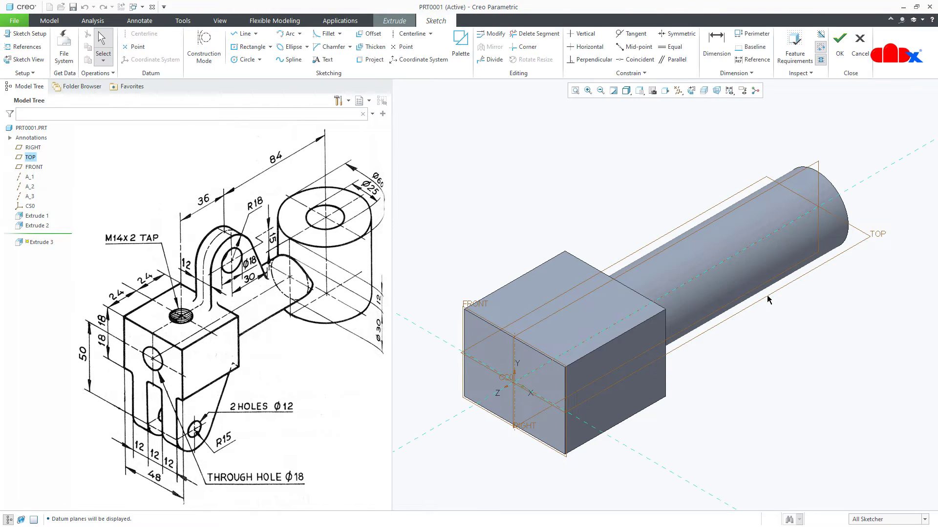
key("d")
key("p")
scroll(750, 370, "down", 3)
scroll(746, 234, "up", 1)
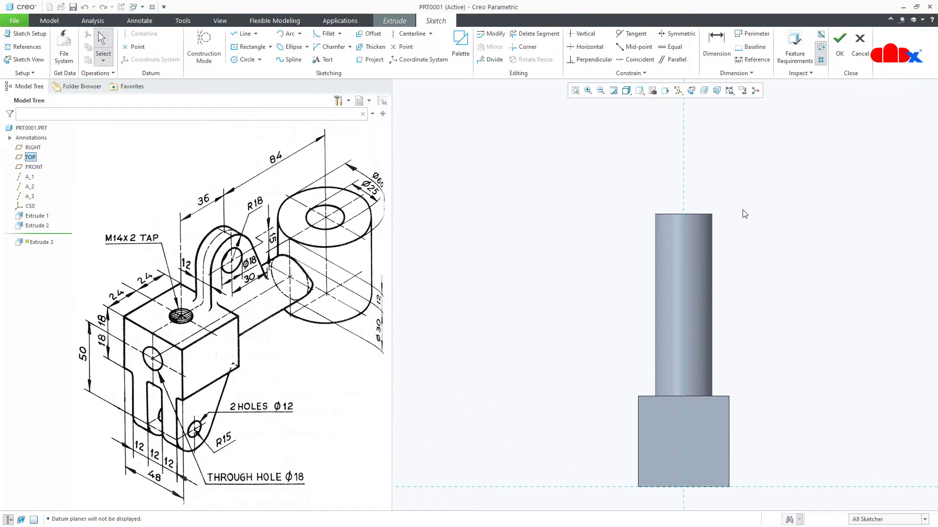
left_click(41, 48)
left_click(661, 215)
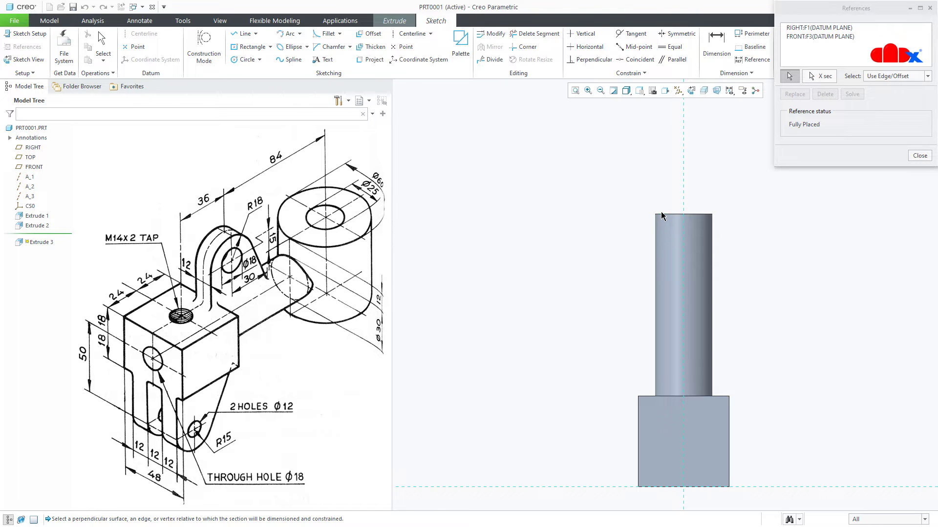
middle_click(661, 212)
Sketch a circle of about 67 diameter centred where the rod's end reference meets the vertical axis.
right_click(660, 212)
left_click(711, 230)
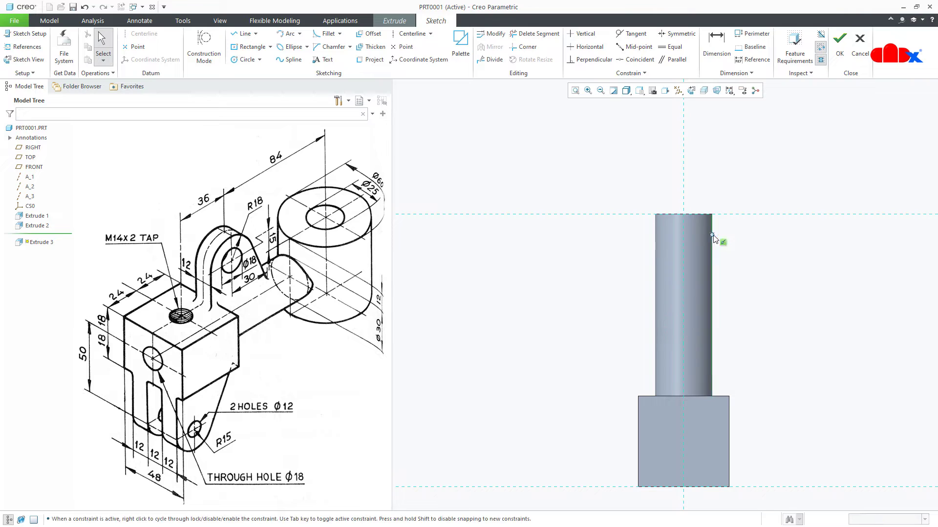
left_click(683, 214)
left_click(717, 267)
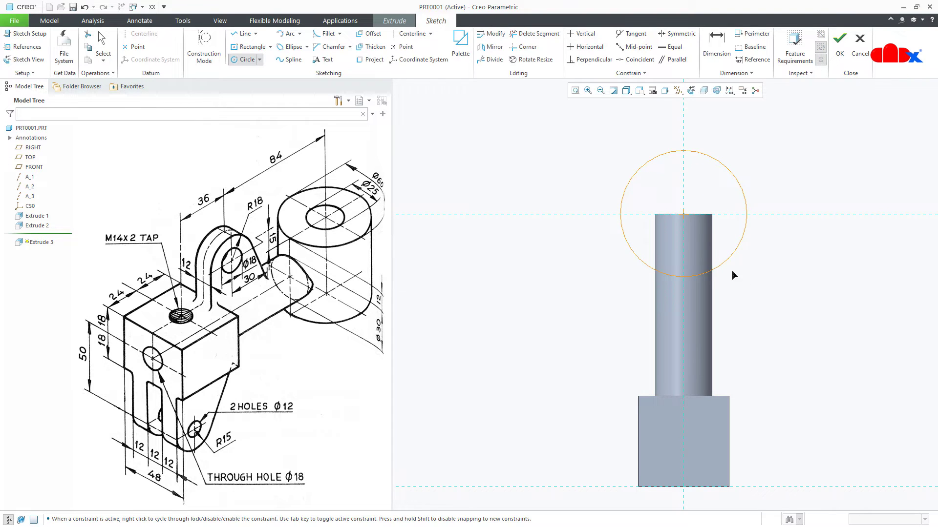
middle_click(781, 289)
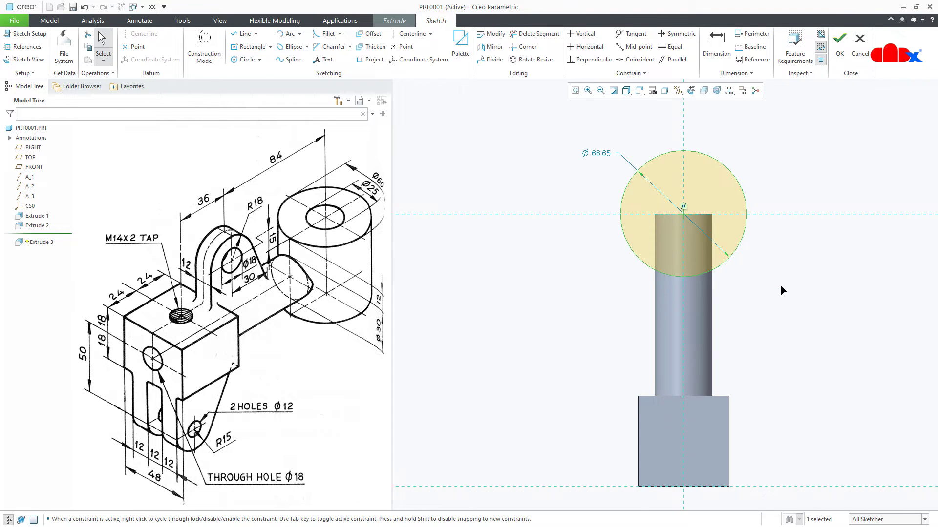
Set the diameter of the circle at the rod's end to 60 and finish the sketch.
double_click(608, 154)
type("60")
key("Return")
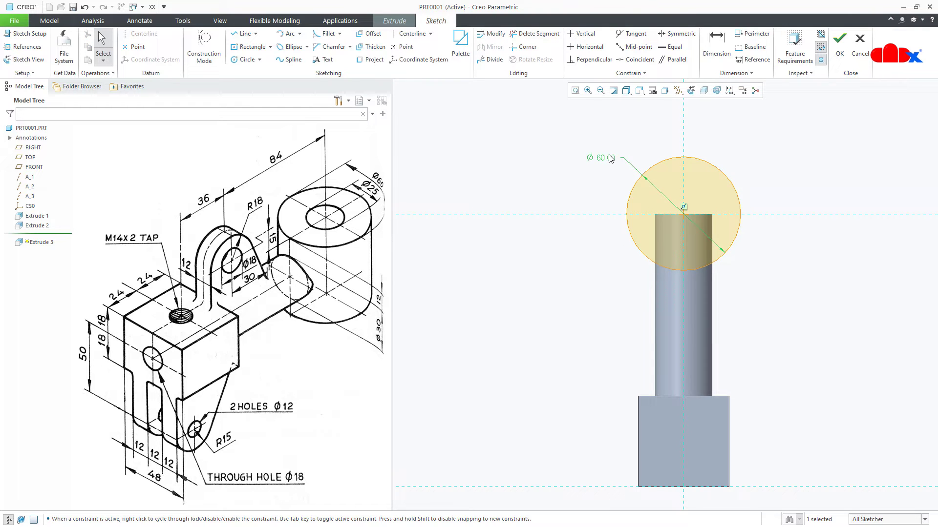
key("ctrl+d")
right_click(610, 158)
left_click(631, 249)
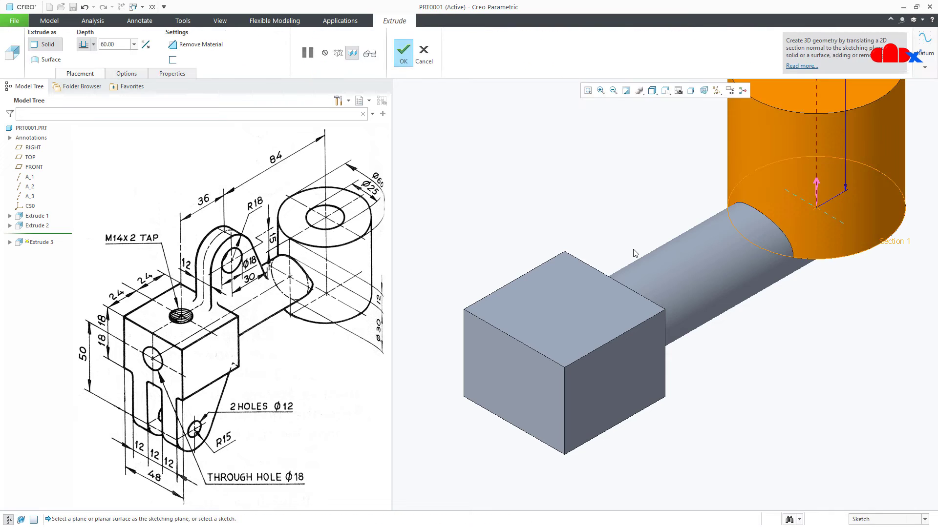
Set the first-side extrusion depth of the cylinder at the rod's end to 15+12.
scroll(598, 385, "up", 3)
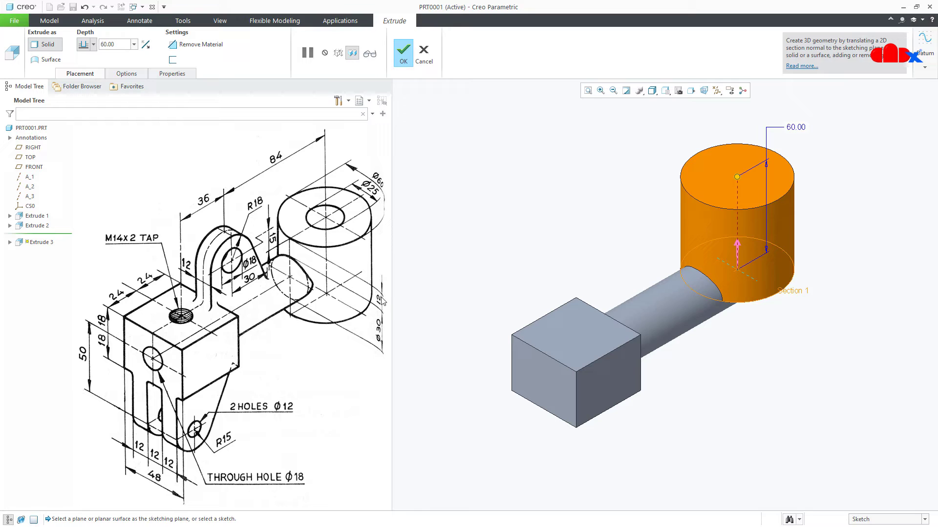
double_click(795, 127)
type("15+12")
key("Return")
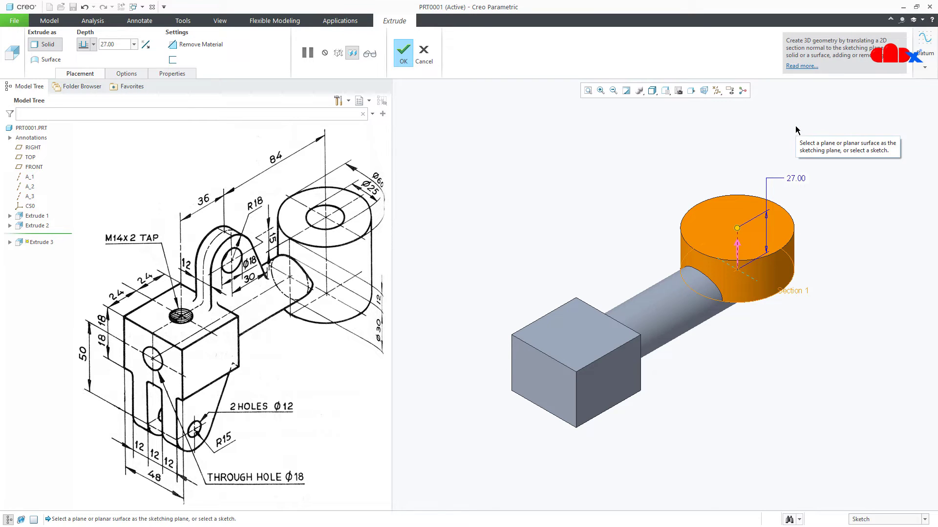
Add a blind second-side depth of 25 to the end cylinder and complete the extrusion.
left_click(139, 75)
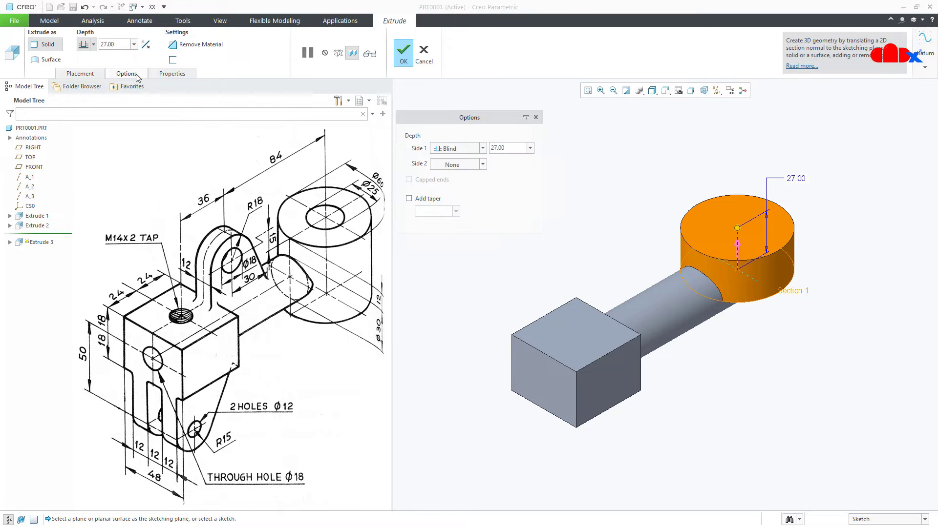
left_click(455, 168)
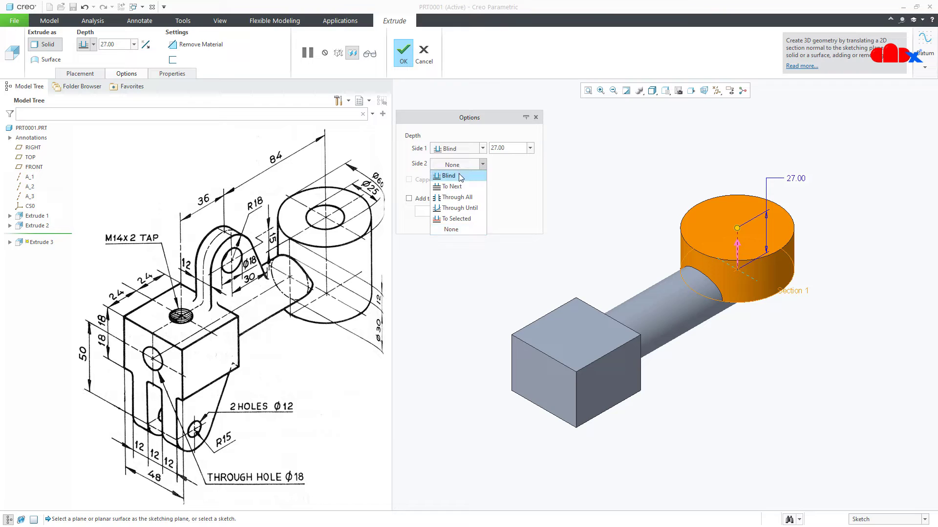
left_click(449, 176)
left_click(513, 165)
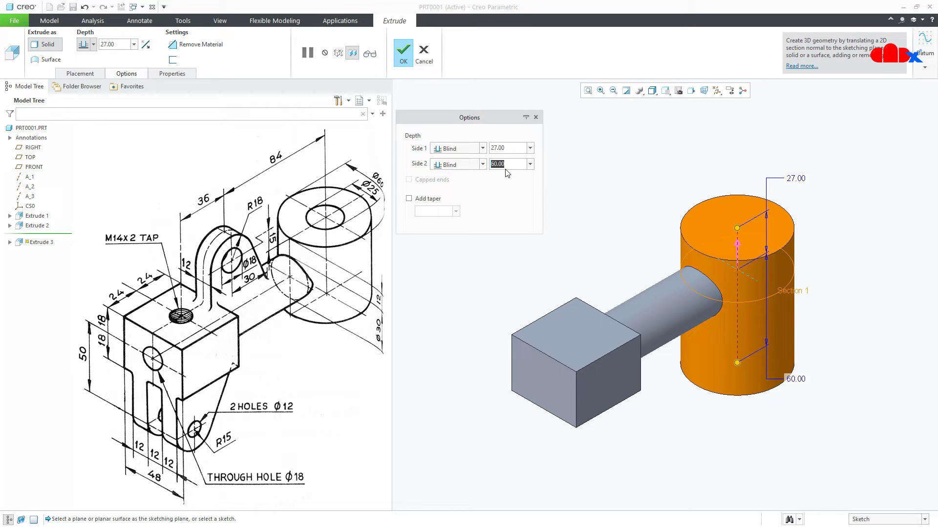
type("25")
key("Return")
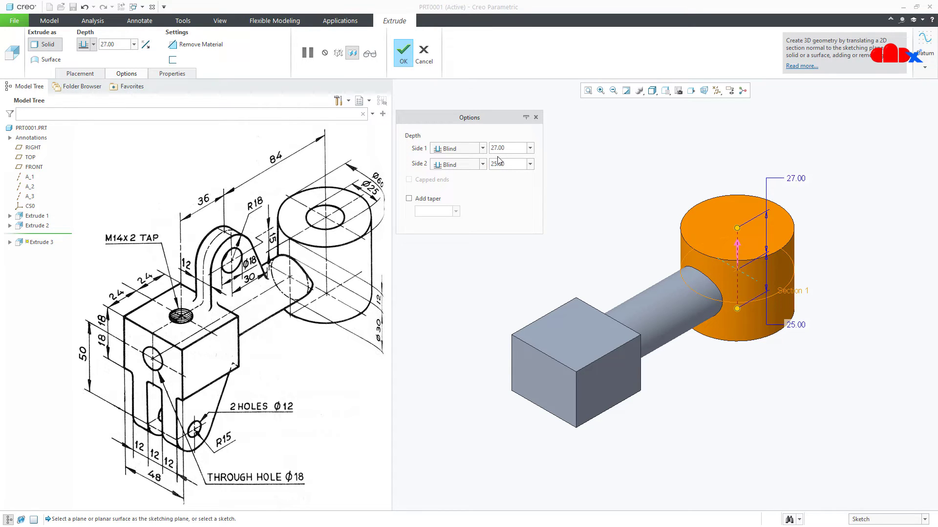
left_click(409, 62)
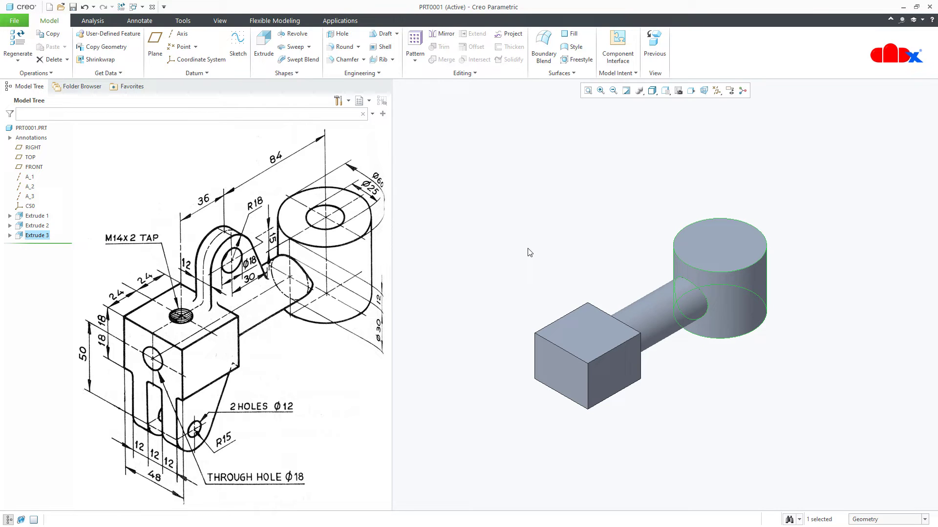
Start an extrude sketch on the RIGHT datum plane and draw a circle of about 47 diameter below the block, touching the vertical reference.
scroll(529, 252, "up", 3)
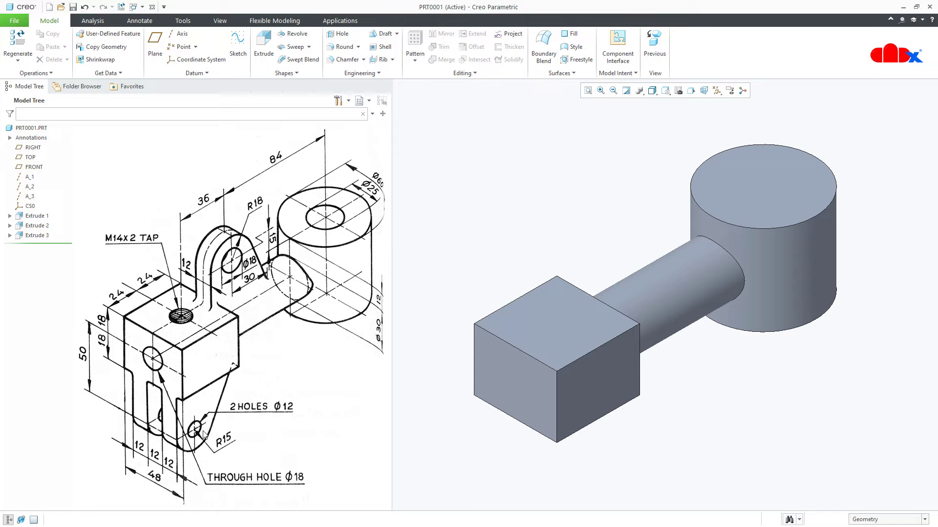
left_click(263, 49)
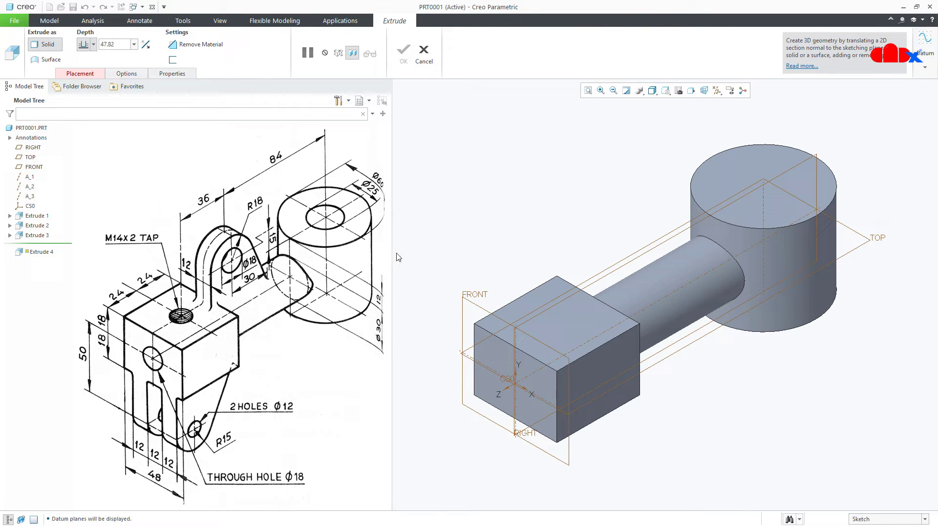
left_click(655, 361)
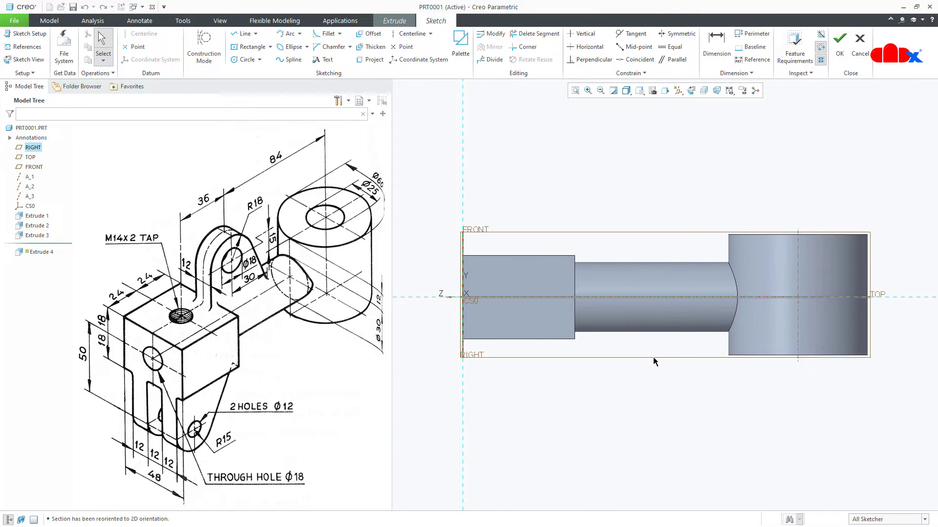
right_click(655, 361)
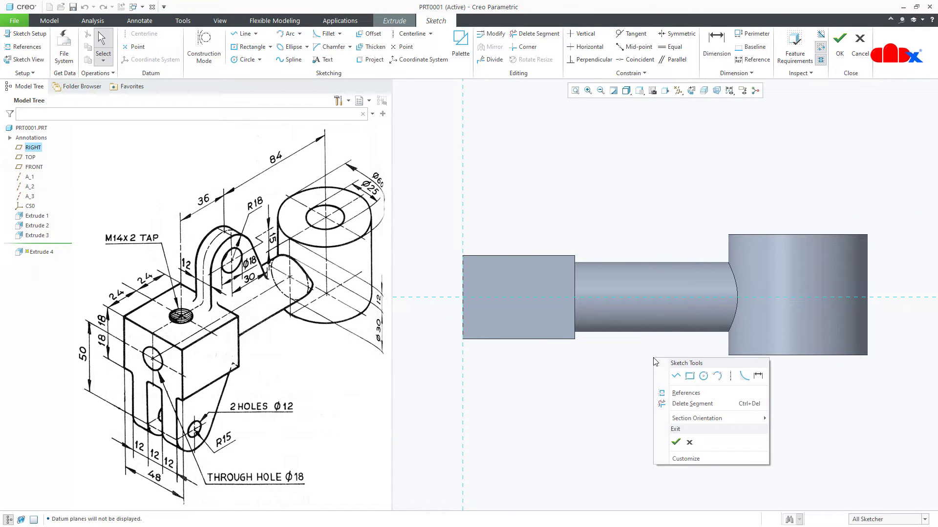
left_click(703, 376)
left_click(518, 428)
left_click(463, 429)
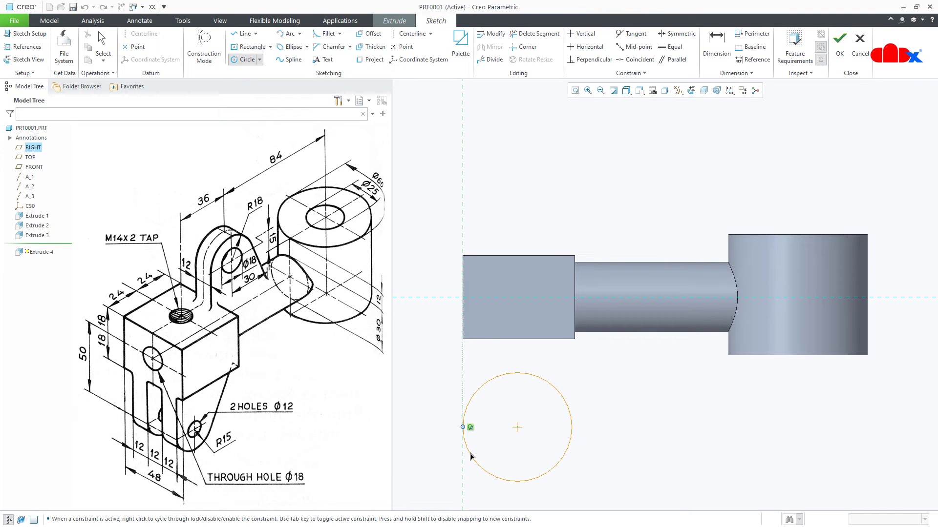
middle_click(589, 435)
Draw lines from the block's two lower corners to the sides of the circle and one along the block's lower edge.
right_click(591, 434)
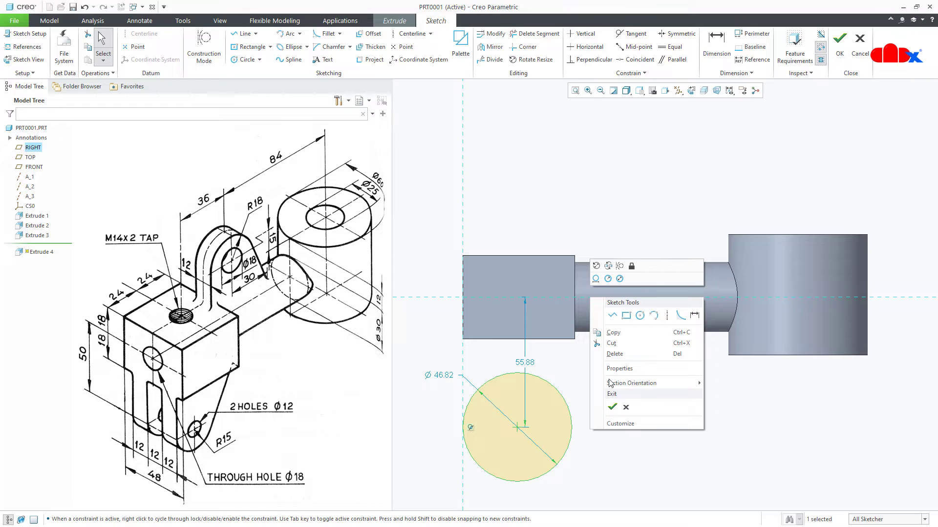
left_click(613, 315)
left_click(463, 339)
left_click(461, 428)
middle_click(469, 430)
left_click(574, 340)
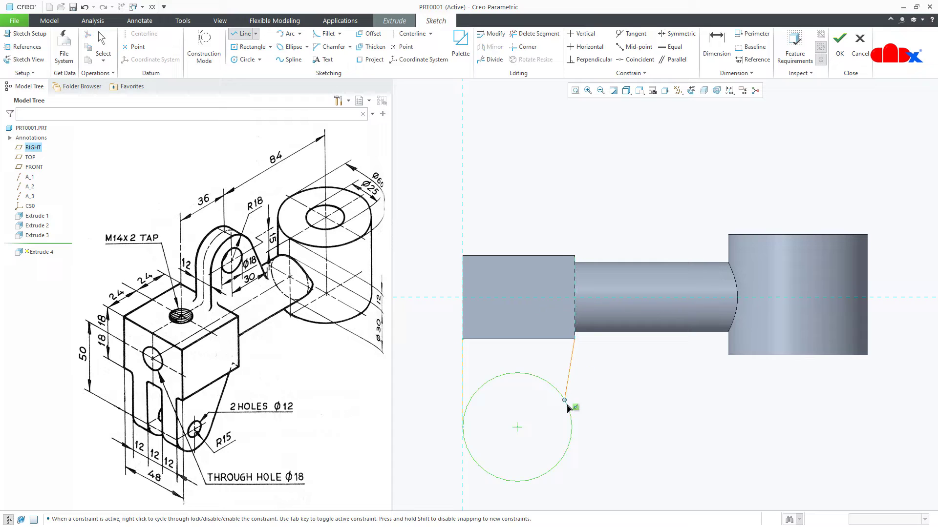
left_click(573, 434)
middle_click(602, 435)
left_click(576, 341)
middle_click(486, 355)
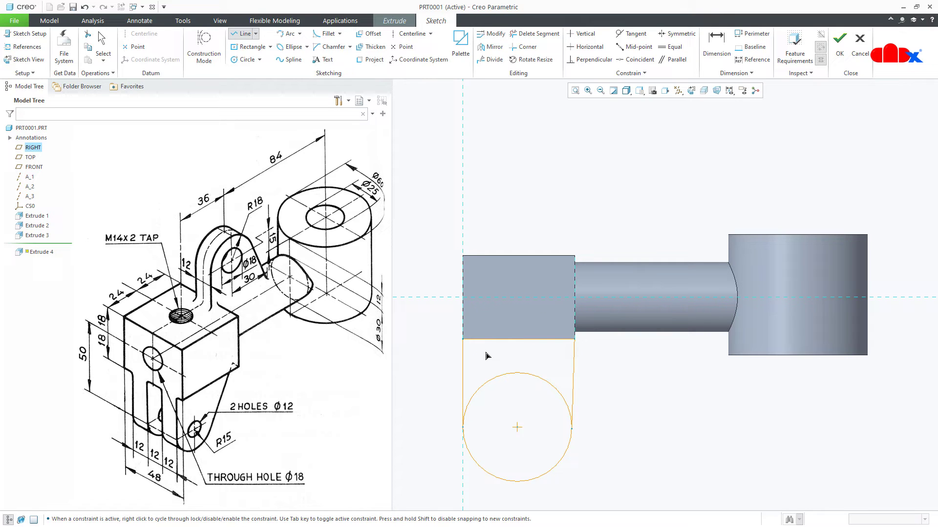
Trim away the upper arc of the circle inside the lug profile.
left_click(529, 34)
left_click_drag(502, 354, 502, 389)
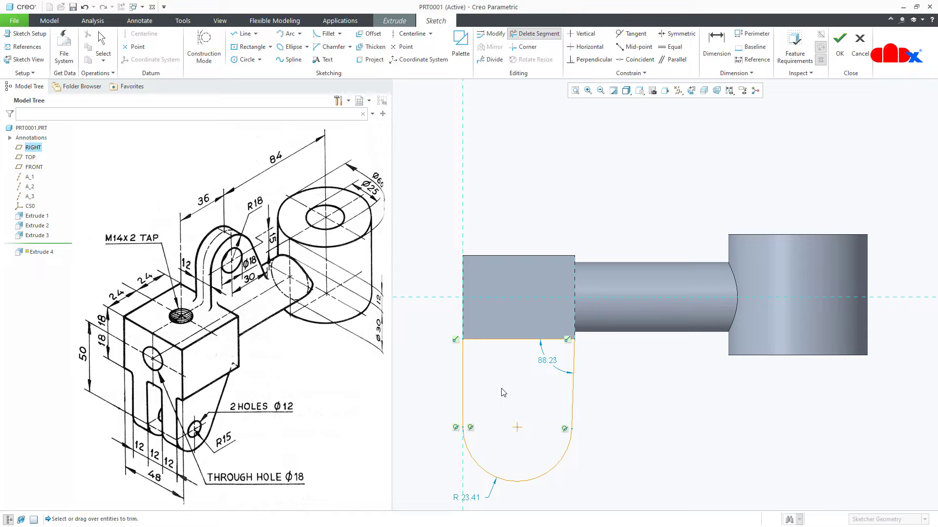
middle_click(501, 390)
Set the radius of the lug's rounded end to 15 and refit the sketch in view.
left_click(472, 502)
double_click(472, 502)
type("15")
key("Return")
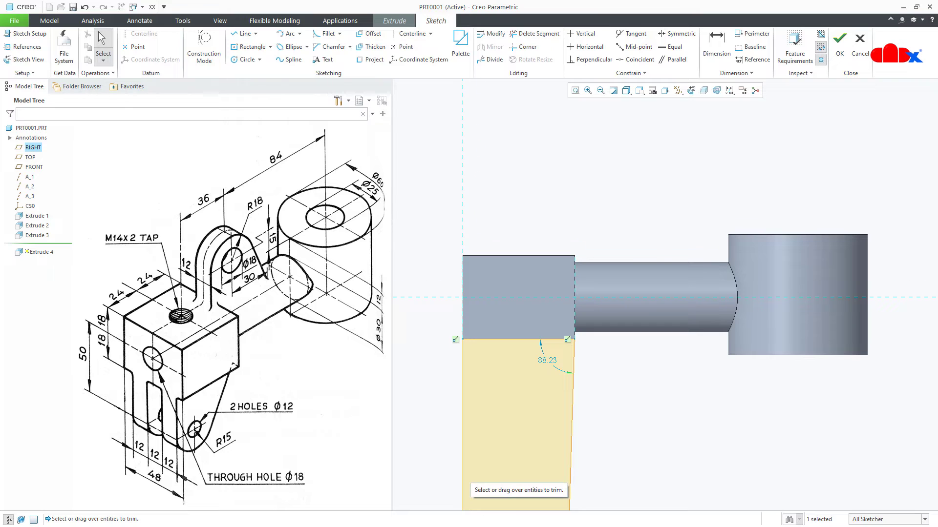
left_click(574, 91)
Dimension the lug arc's centre 50 below the horizontal reference and finish the sketch.
right_click(474, 376)
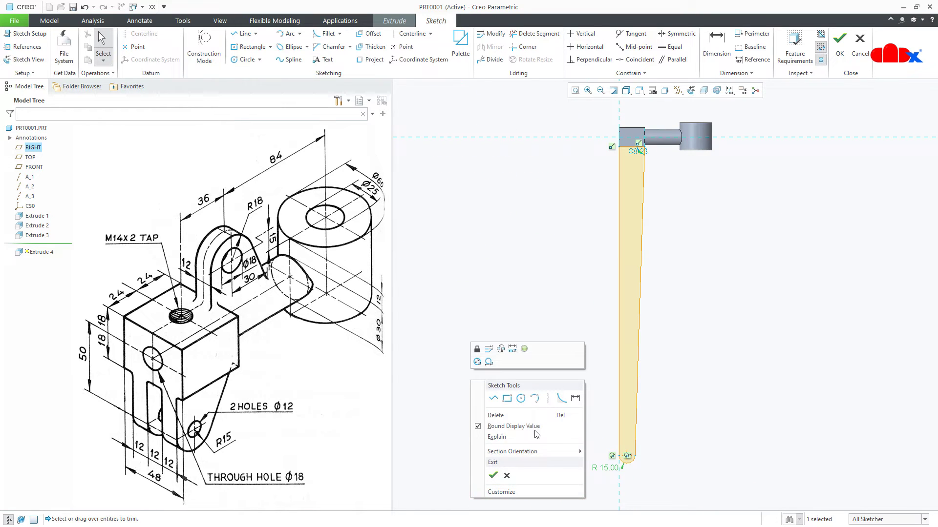
left_click(575, 398)
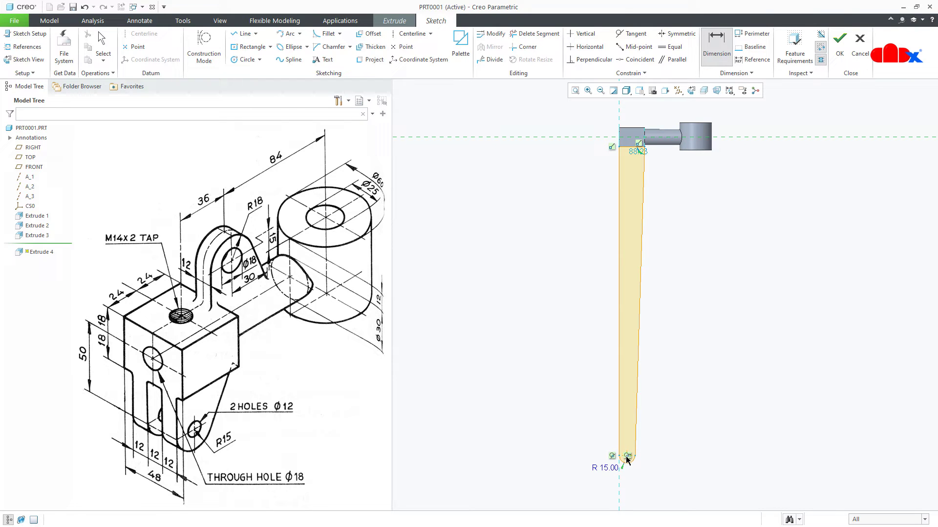
middle_click(579, 415)
type("50")
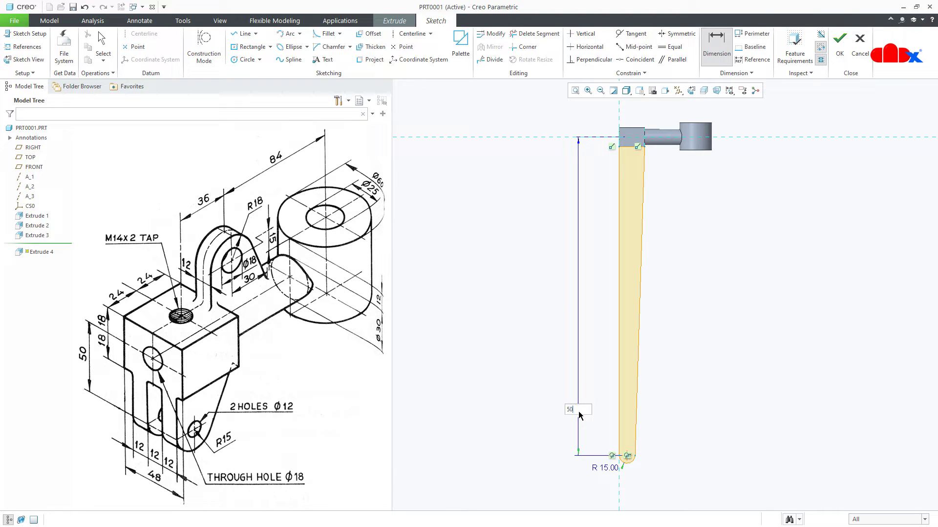
key("Return")
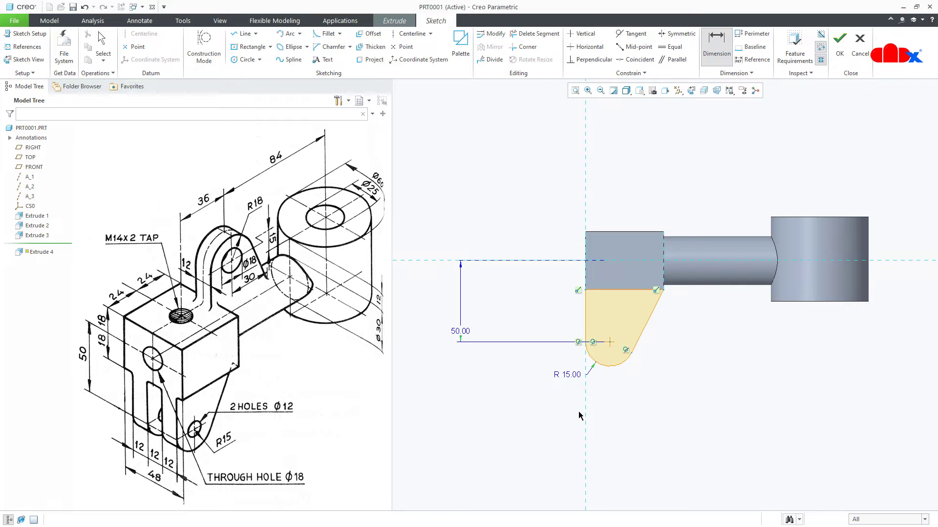
right_click(579, 415)
left_click(601, 497)
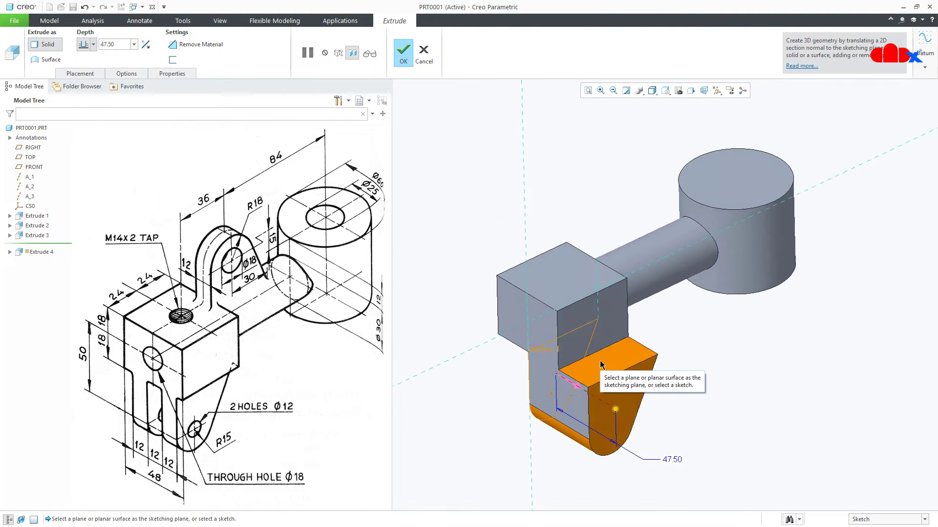
Set the lug's extrusion depth to 36 and make it symmetric about the sketch plane.
double_click(677, 461)
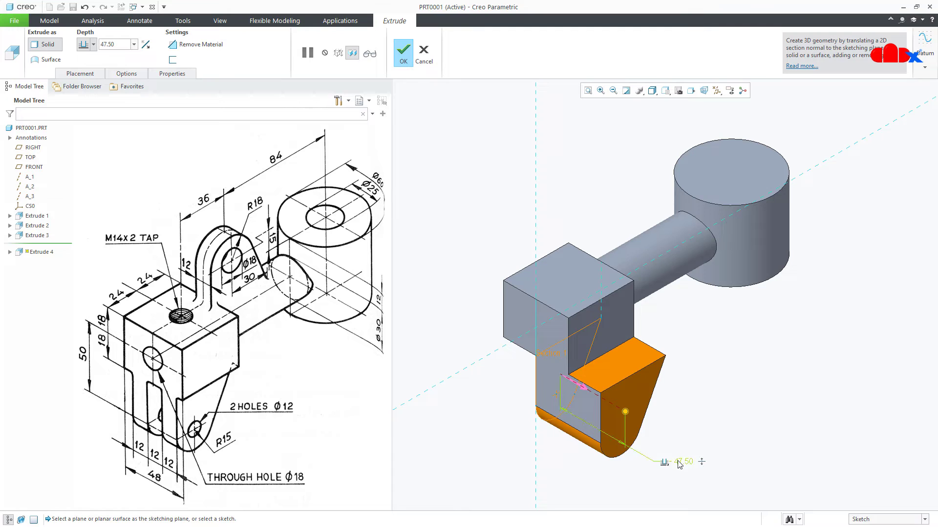
type("36")
key("Return")
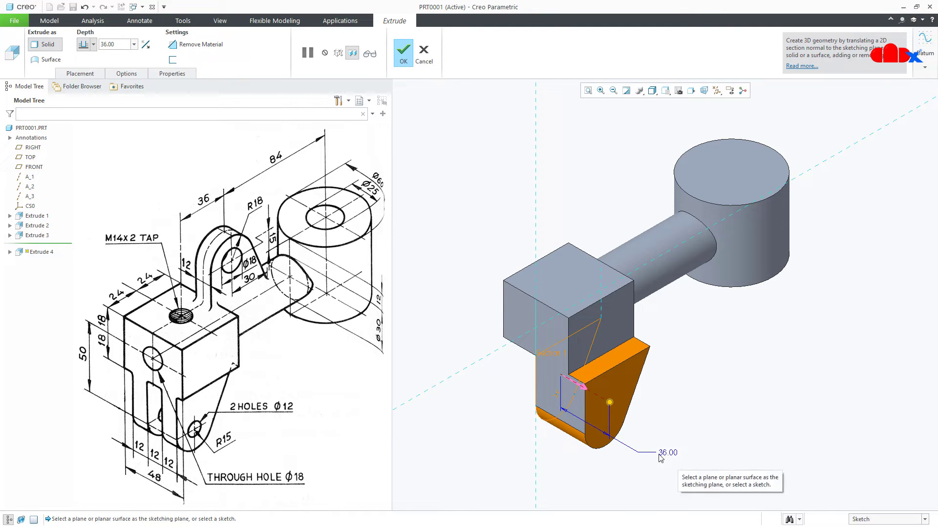
left_click(93, 44)
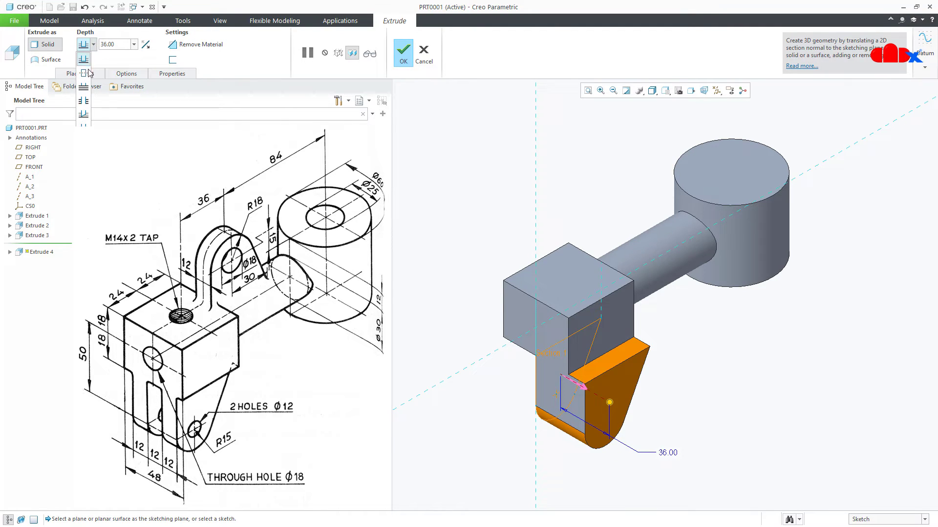
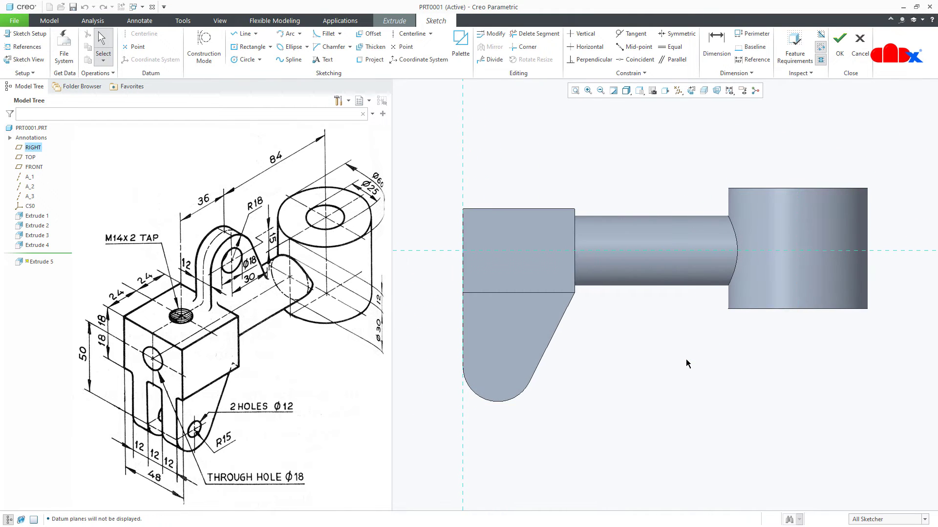
Sketch a circle of about 32.5 diameter above the rod, centred about 64 from the vertical reference and 48 above the horizontal one.
right_click(685, 359)
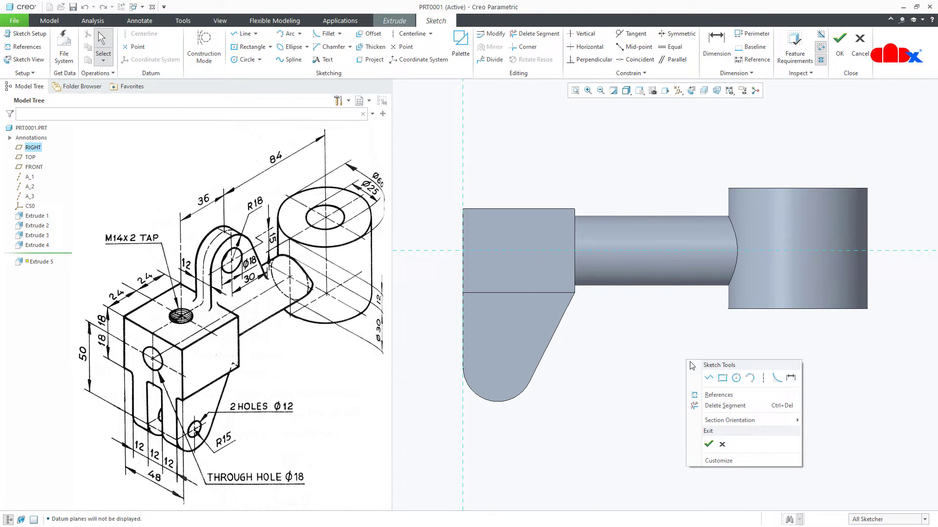
left_click(736, 378)
left_click(612, 140)
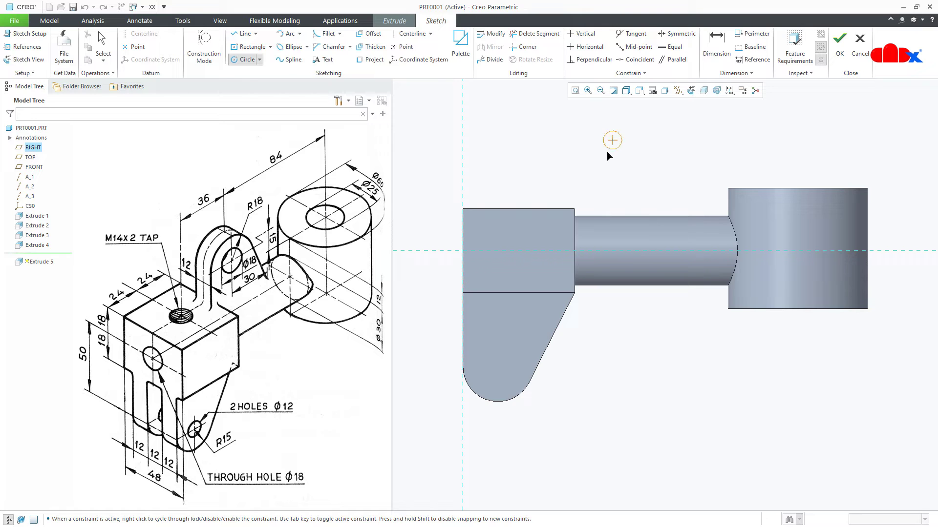
left_click(596, 177)
middle_click(596, 197)
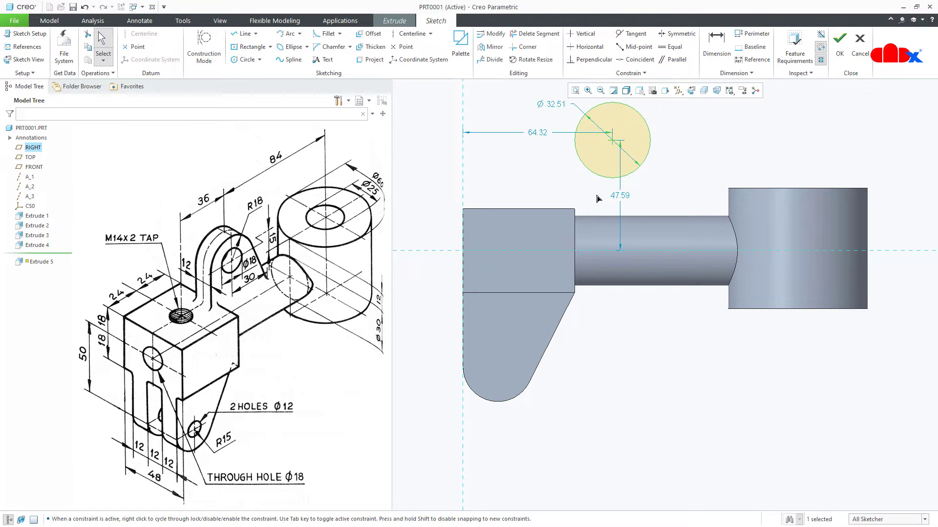
Draw a vertical line from the circle's block-facing side along the block's end face to the horizontal reference.
right_click(597, 198)
left_click(616, 215)
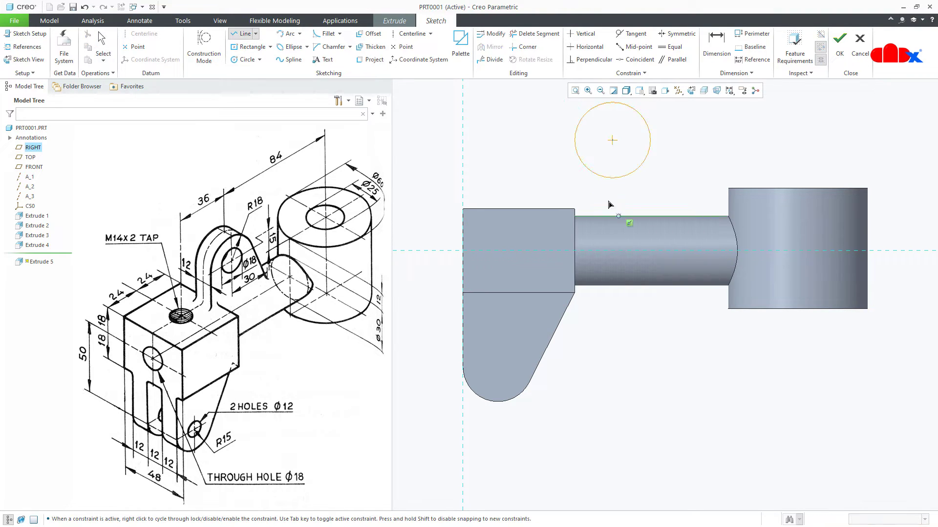
left_click(576, 139)
scroll(574, 250, "up", 5)
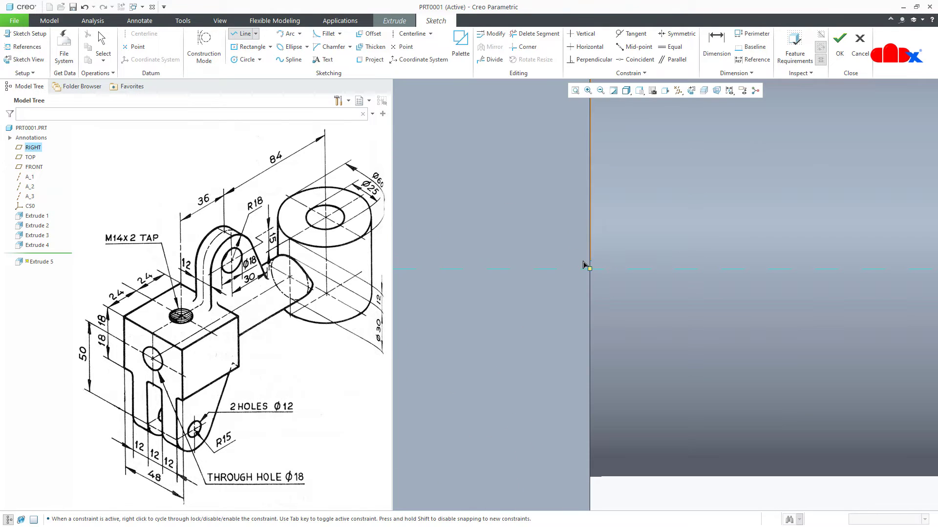
left_click(587, 269)
scroll(588, 269, "down", 5)
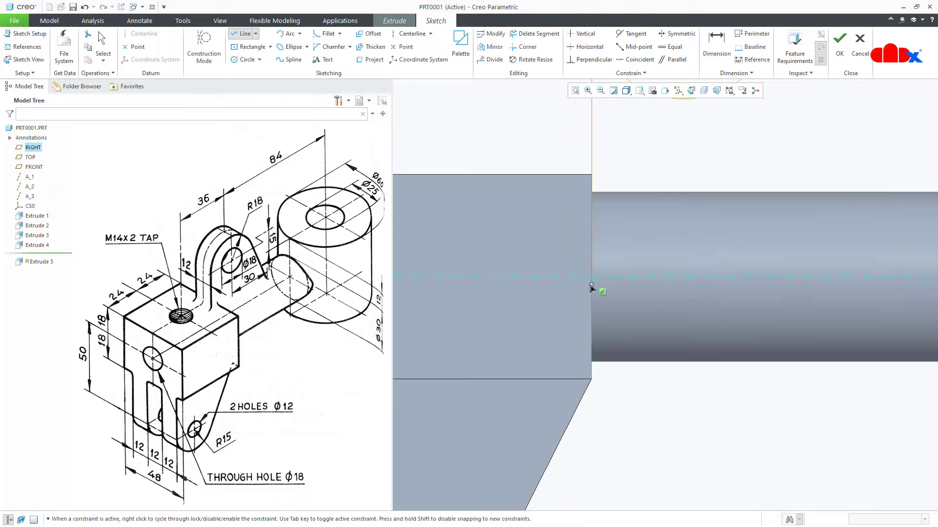
middle_click(598, 287)
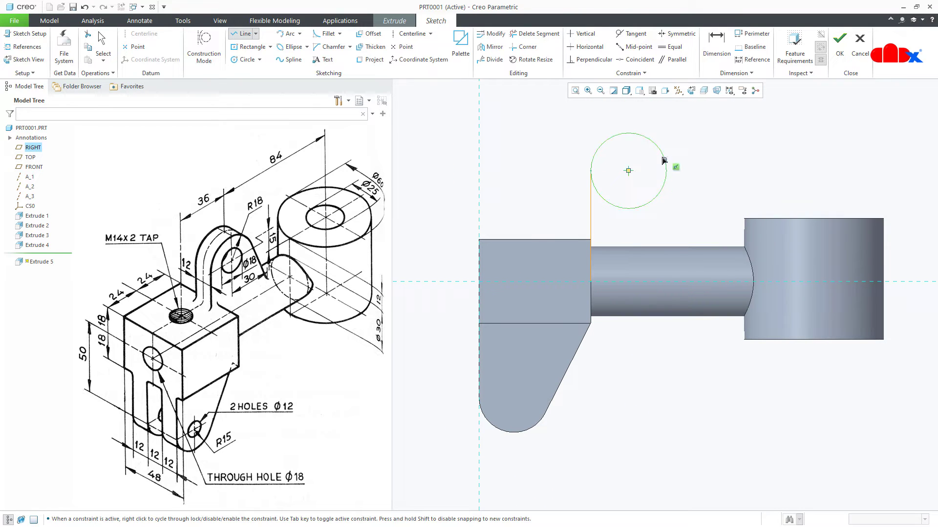
Draw a slanted line tangent from the circle's cylinder-facing side to the horizontal reference, and close the outline along that reference to the vertical line.
left_click(664, 157)
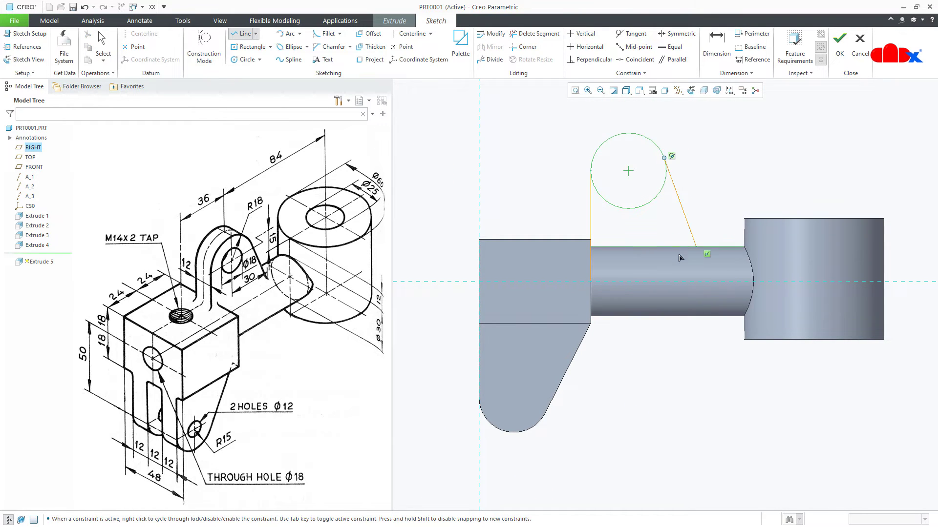
left_click(708, 282)
scroll(629, 286, "up", 6)
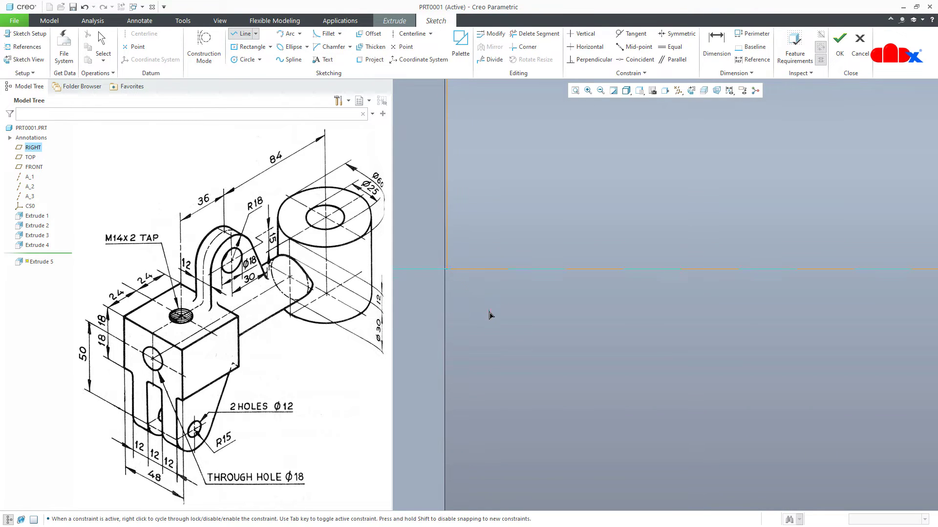
scroll(491, 315, "down", 5)
middle_click(567, 344)
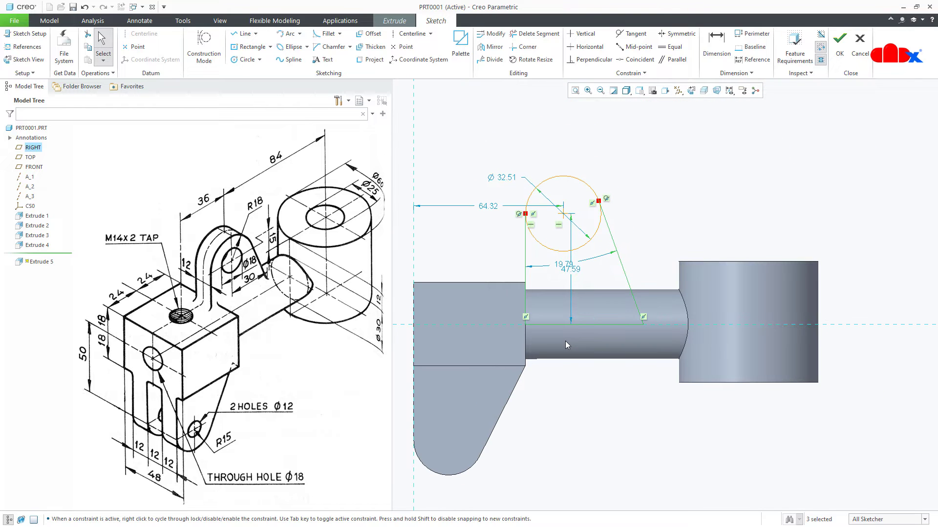
middle_click_drag(566, 345, 615, 271, "shift")
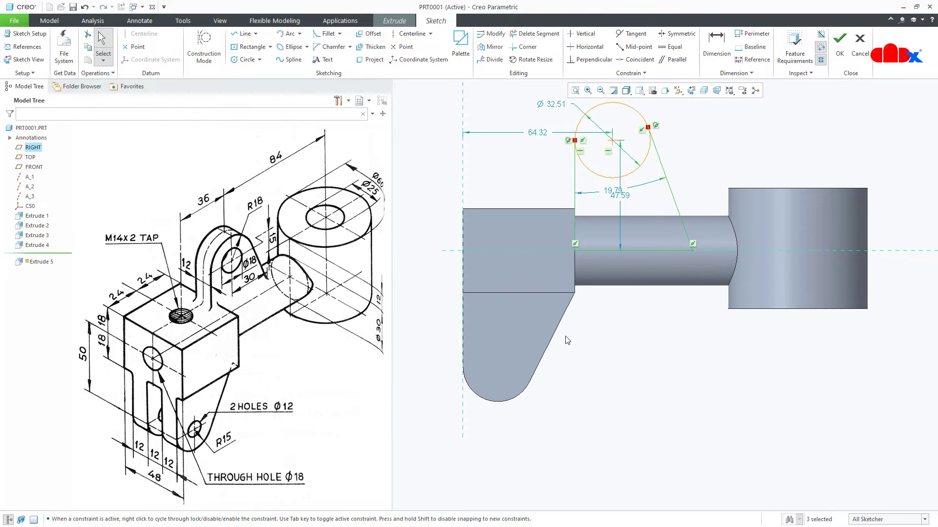
Trim away the lower part of the circle inside the profile, leaving a rounded top on the upright lug.
left_click(537, 33)
left_click_drag(594, 164, 604, 191)
middle_click(611, 151)
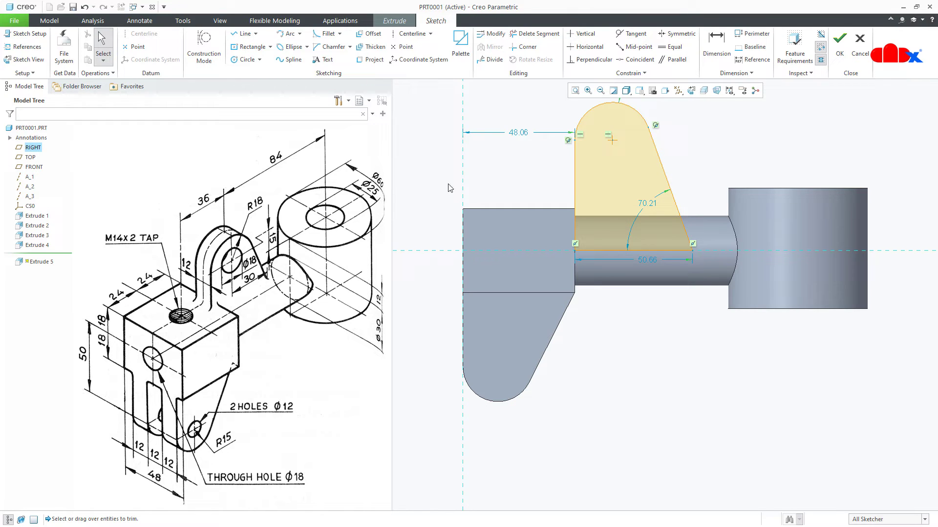
Dimension the upright lug arc's centre 60 from the vertical reference and 15 above the end cylinder's top edge.
left_click(716, 43)
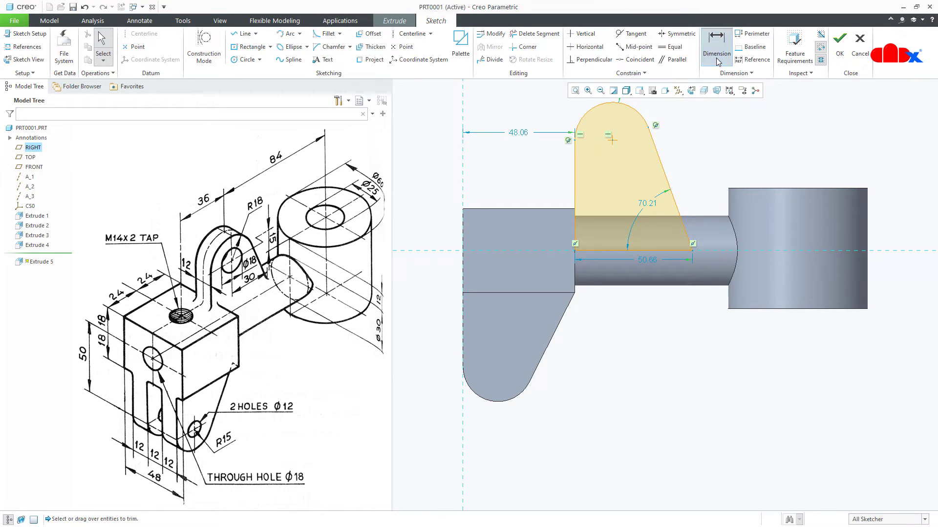
left_click(613, 140)
middle_click(495, 141)
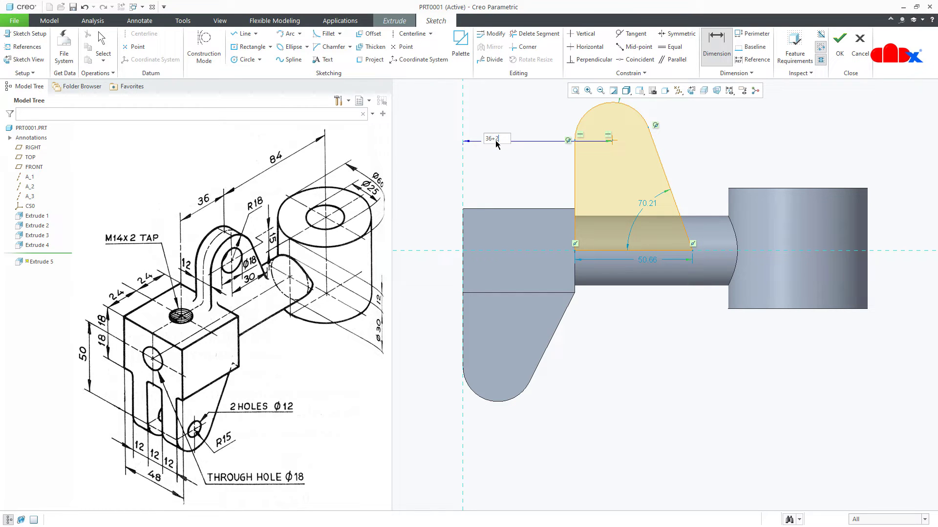
key("Return")
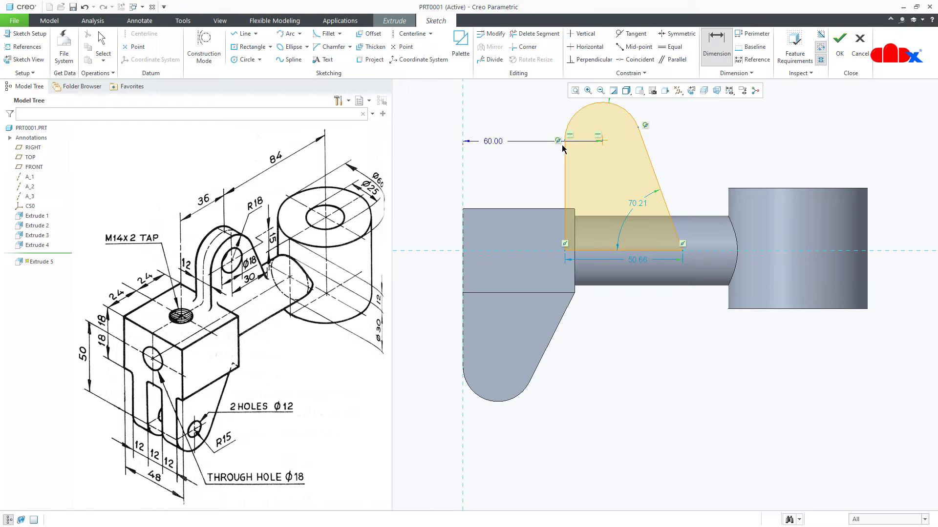
left_click(603, 140)
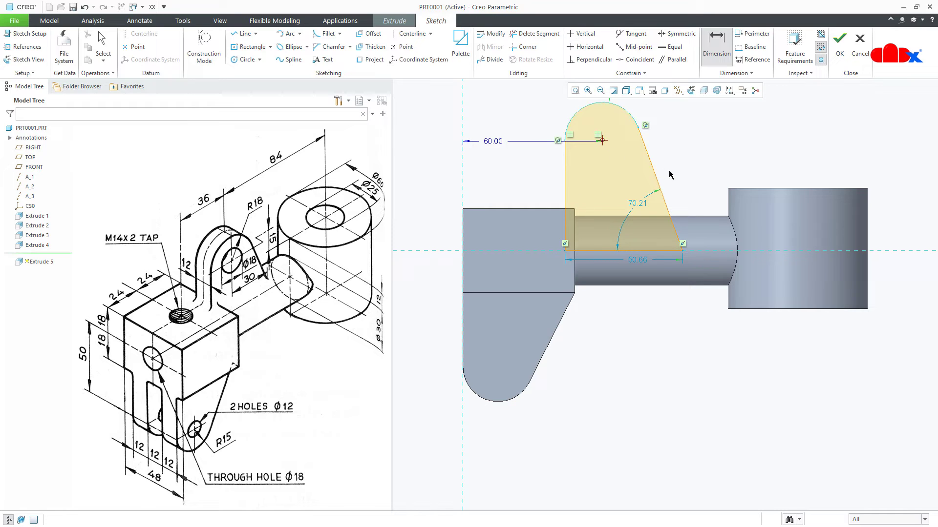
left_click(708, 182)
middle_click(700, 171)
type("15")
key("Return")
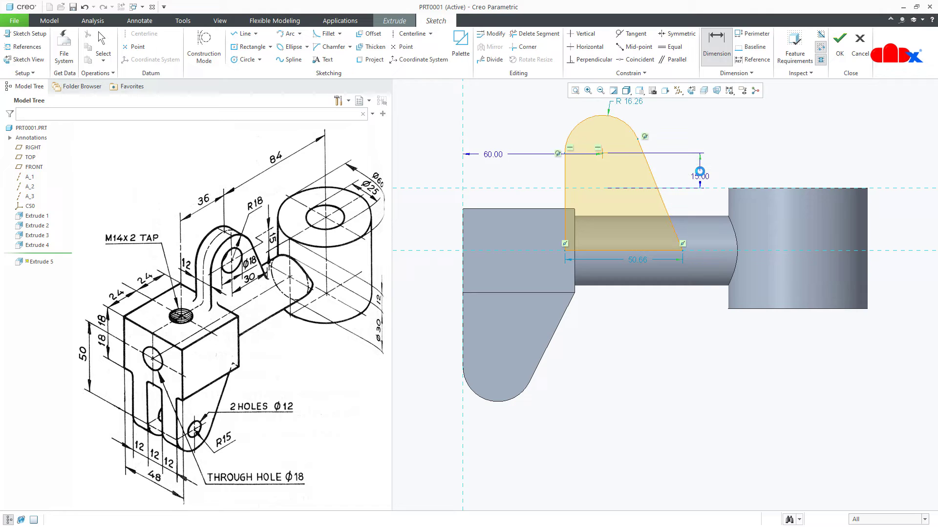
Set the radius of the upright lug's arc to 18.
double_click(635, 104)
type("18")
key("Return")
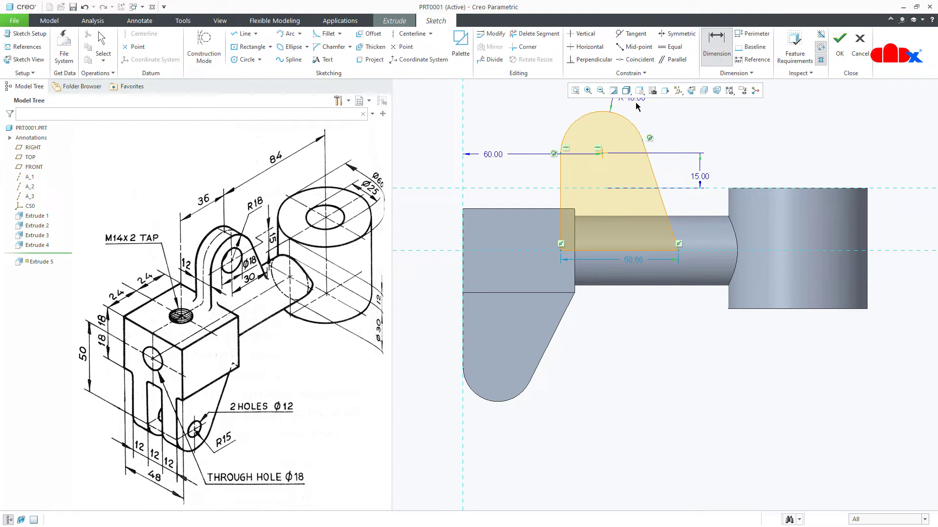
middle_click(626, 241)
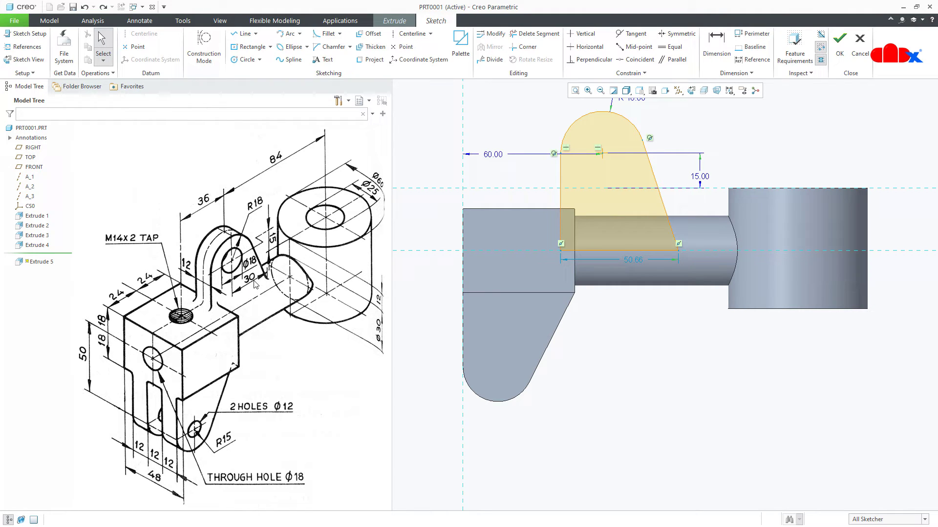
Dimension the slanted line's lower end 30 horizontally from the arc's centre and finish the sketch.
left_click(716, 47)
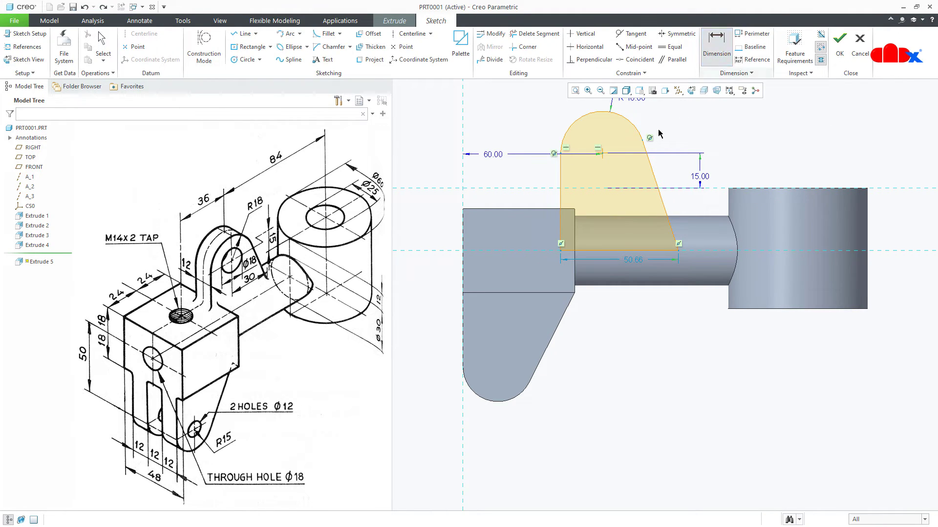
left_click(602, 155)
left_click(678, 250)
middle_click(650, 313)
type("30")
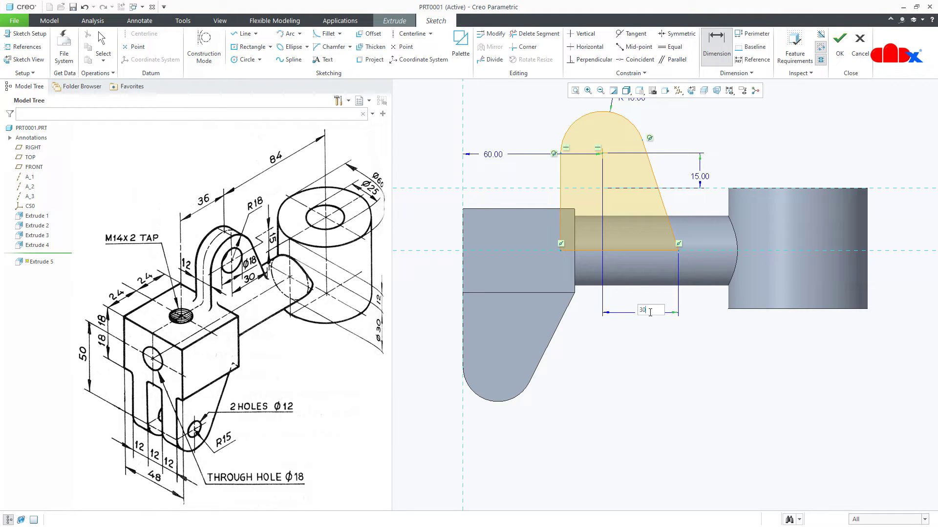
key("Return")
middle_click(647, 350)
key("ctrl+d")
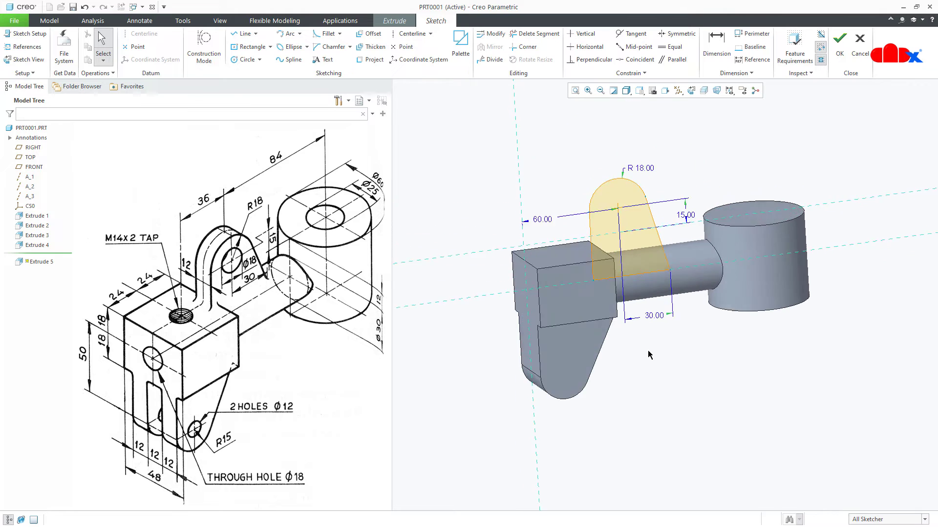
right_click(647, 350)
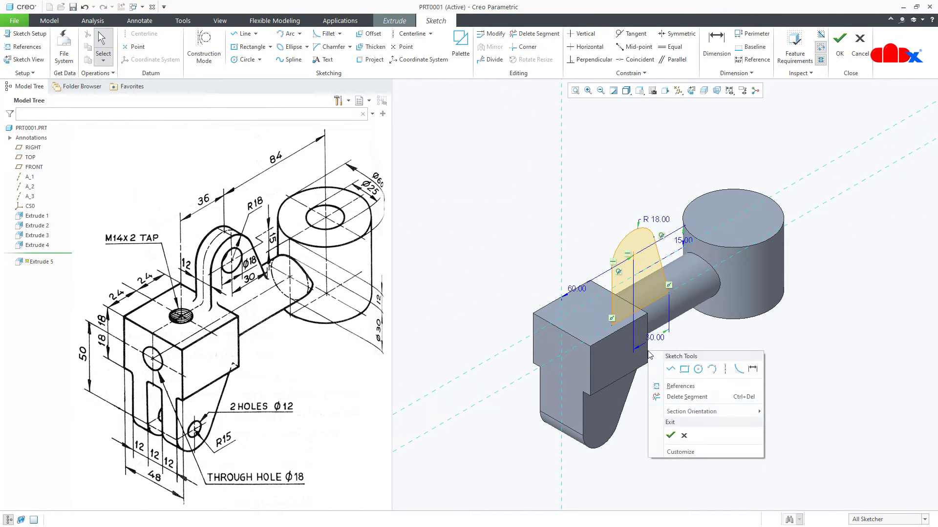
left_click(670, 436)
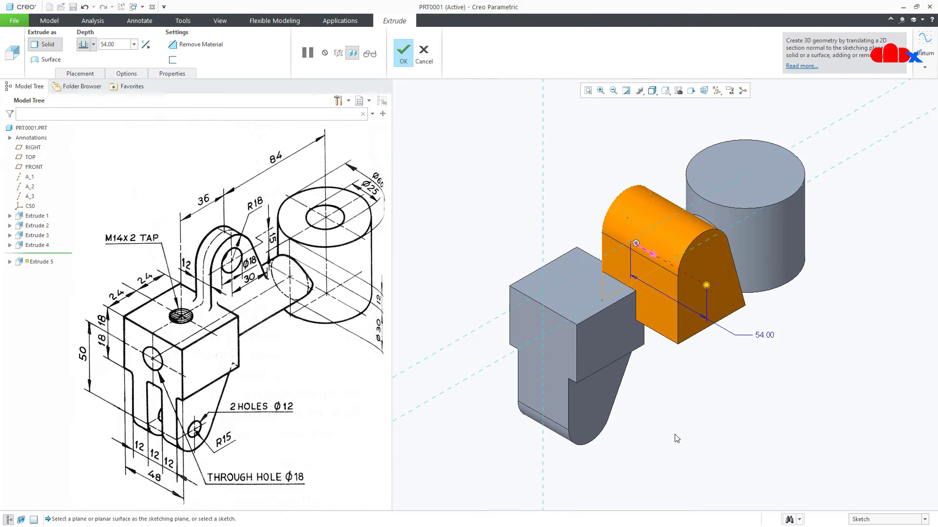
Set the upright lug's extrusion depth to 12, make it symmetric about the sketch plane, and complete the feature.
double_click(765, 336)
type("12")
key("Return")
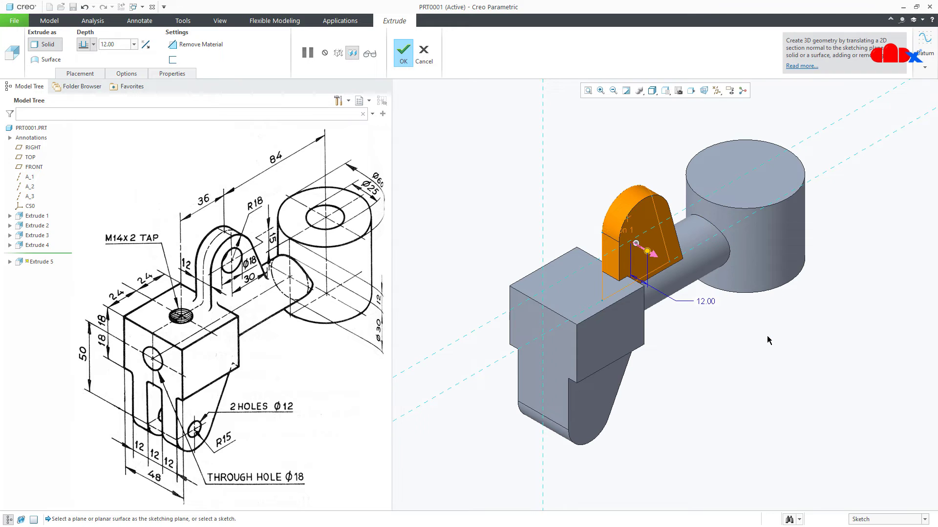
left_click(94, 44)
left_click(84, 73)
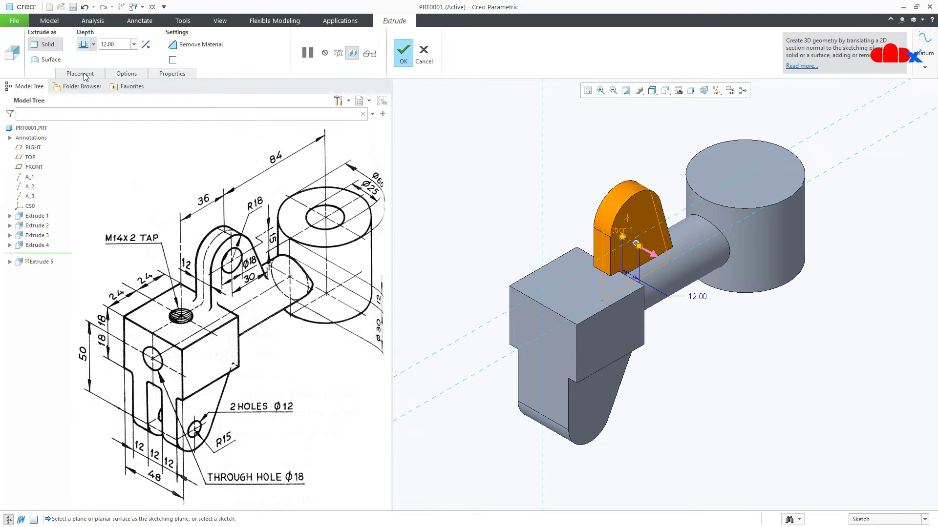
left_click(401, 66)
left_click(703, 402)
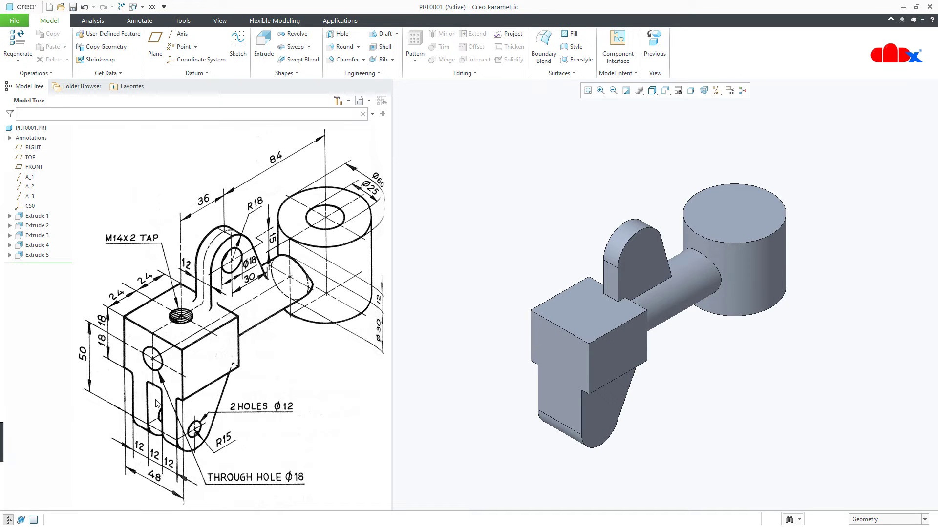
Start a new extrusion sketch on the RIGHT plane, project the lower lug's closed side outline into it, and finish the sketch.
left_click(262, 49)
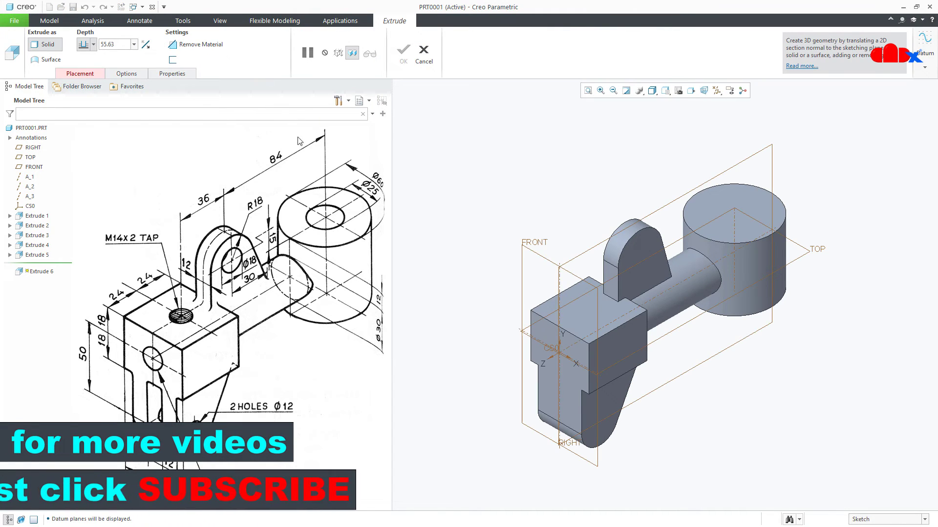
left_click(565, 261)
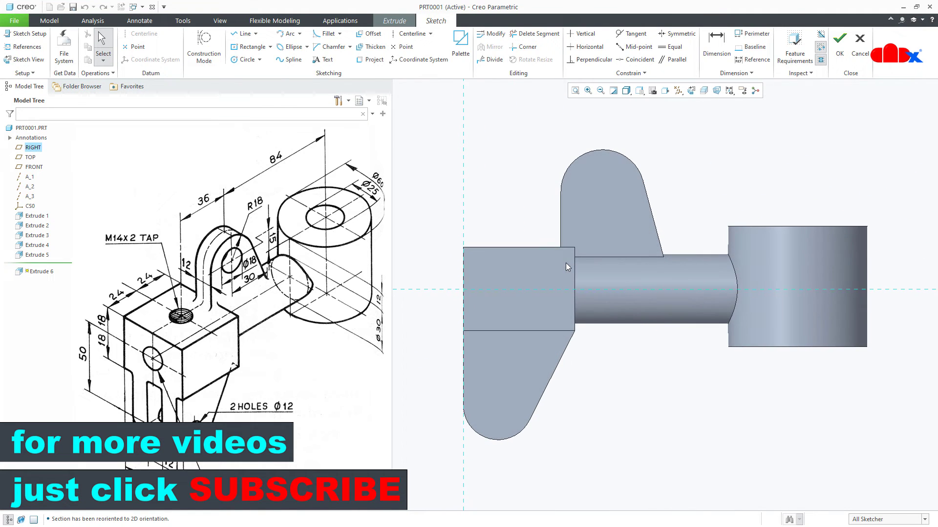
left_click(377, 63)
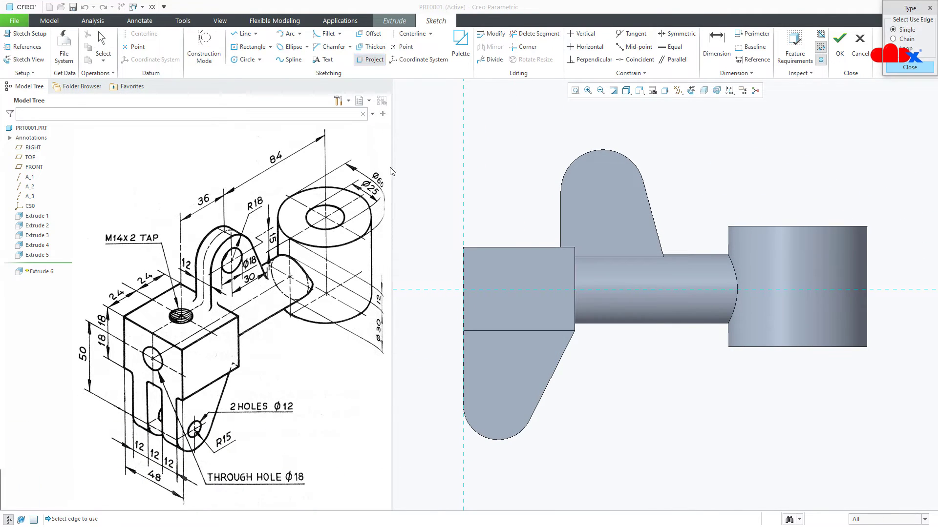
left_click(464, 361)
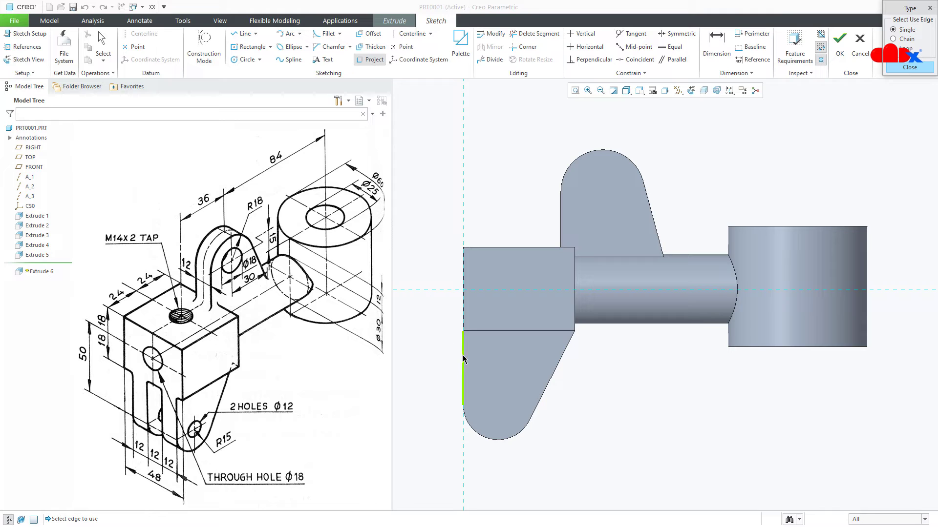
left_click(470, 428)
left_click(547, 368)
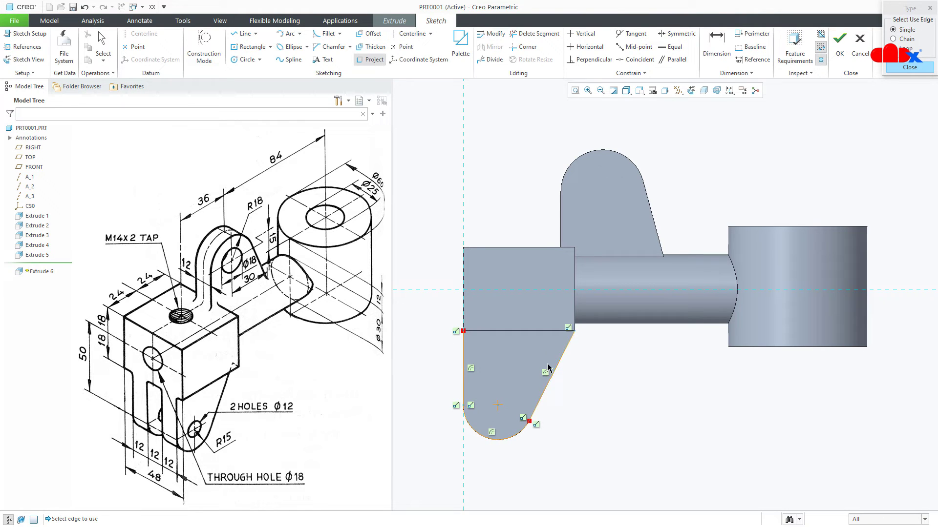
left_click(548, 336)
middle_click(584, 373)
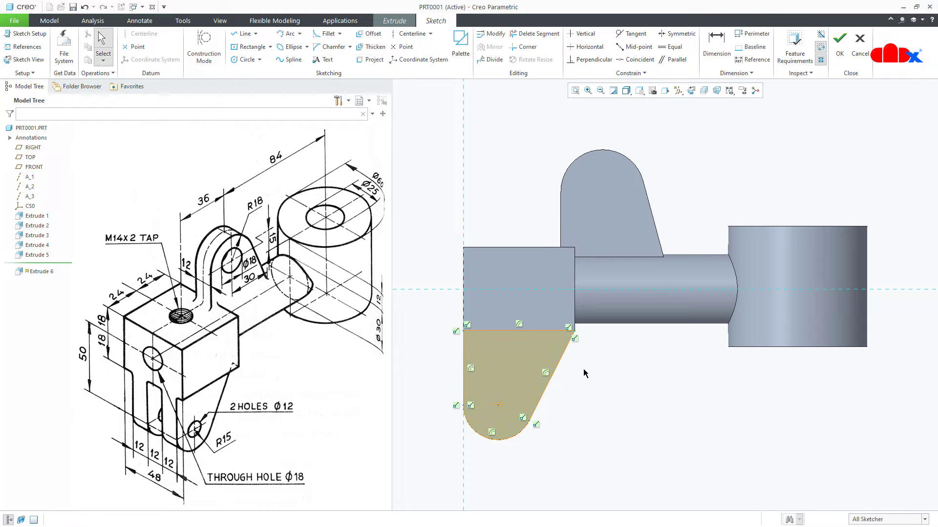
right_click(586, 374)
left_click(607, 456)
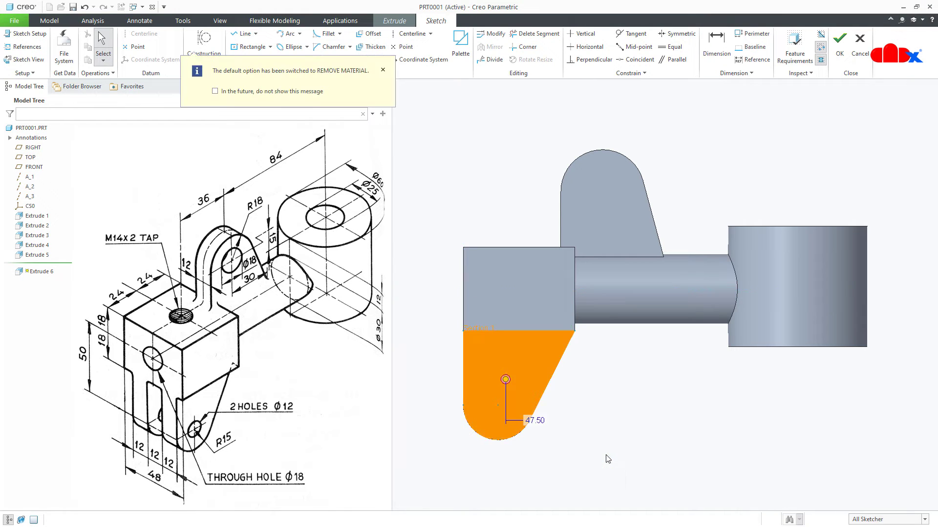
Cut the slot in the lower lug with a depth of 12, symmetric about the sketch plane, and complete the feature.
middle_click_drag(592, 388, 635, 421)
double_click(644, 477)
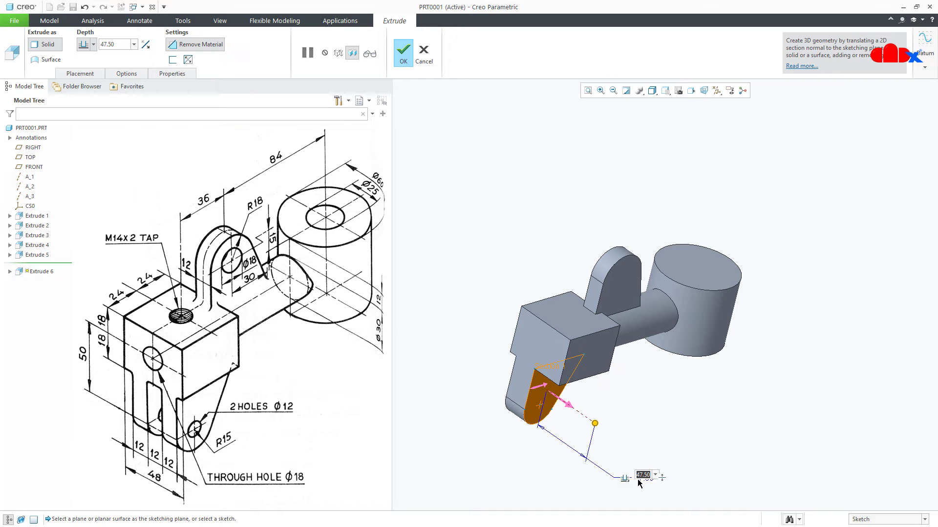
type("12")
key("Return")
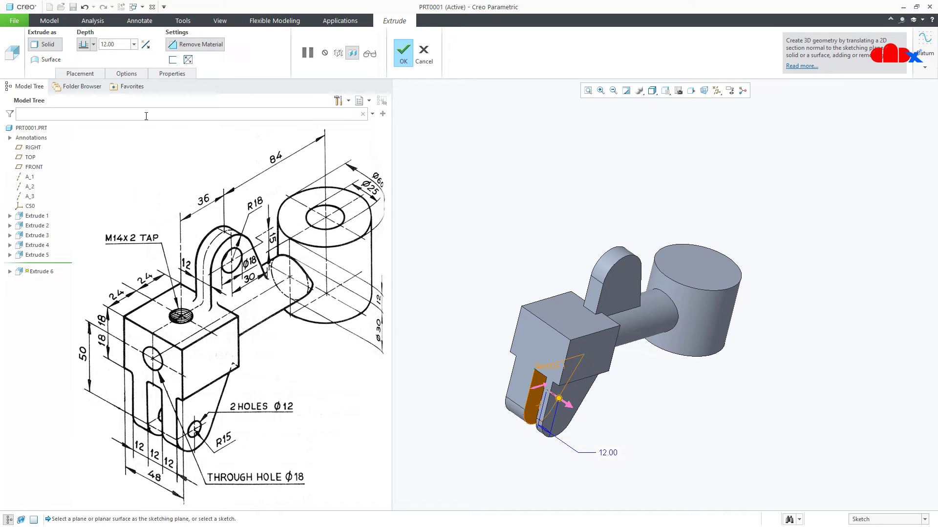
left_click(94, 44)
left_click(86, 77)
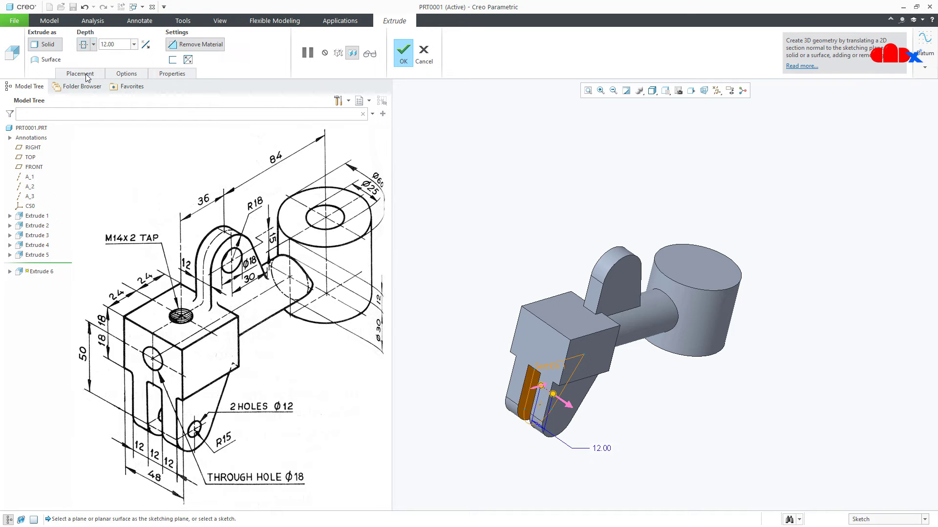
left_click(400, 55)
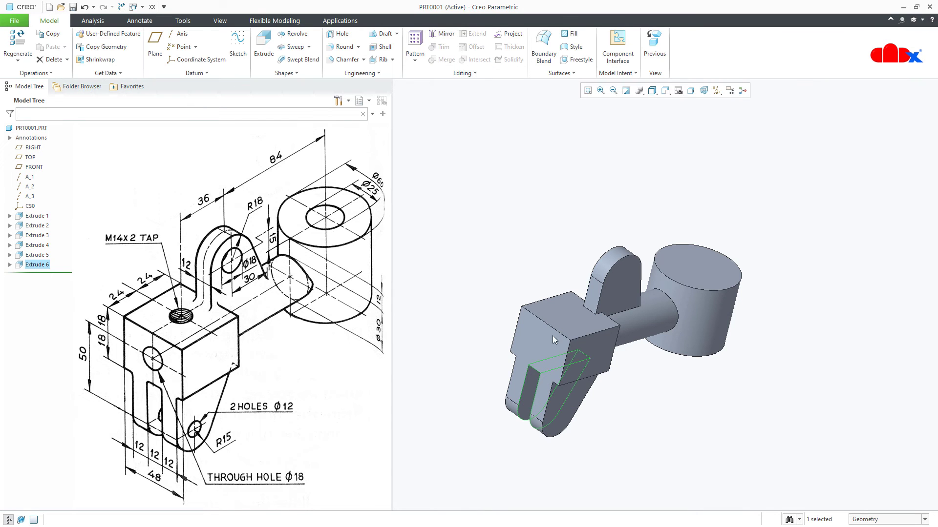
left_click(635, 437)
key("ctrl+d")
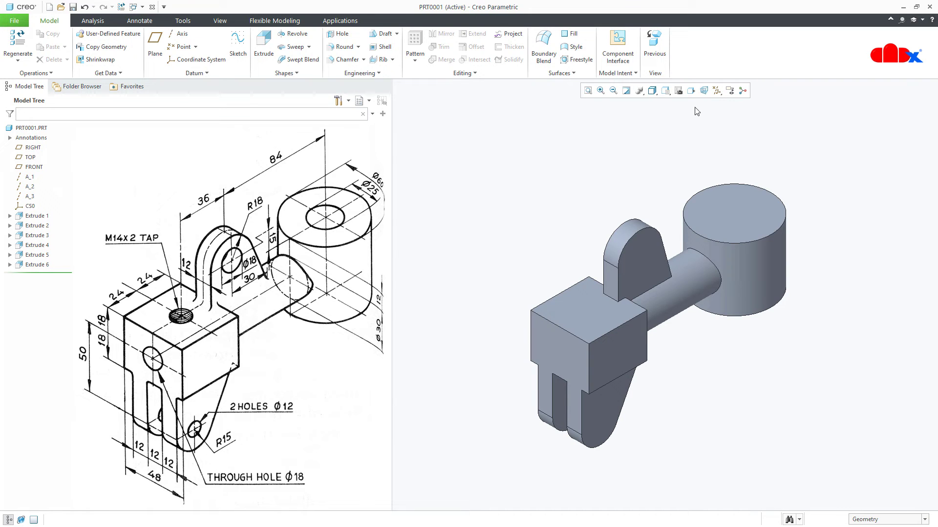
Turn on the display of datum axes in the model.
left_click(717, 91)
left_click(716, 114)
left_click(641, 255)
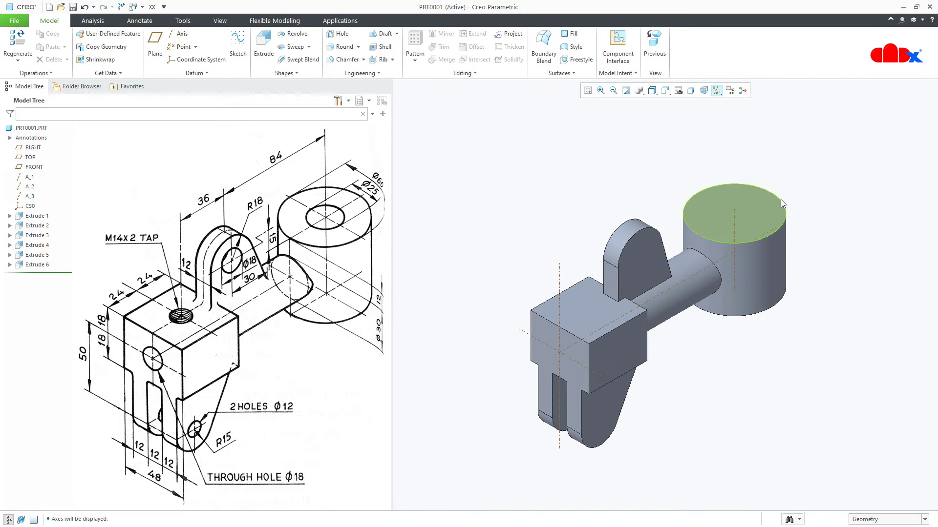
Edit the upright lug's extrusion sketch to add a datum point at the R18 arc's centre, and complete the feature.
left_click(693, 205)
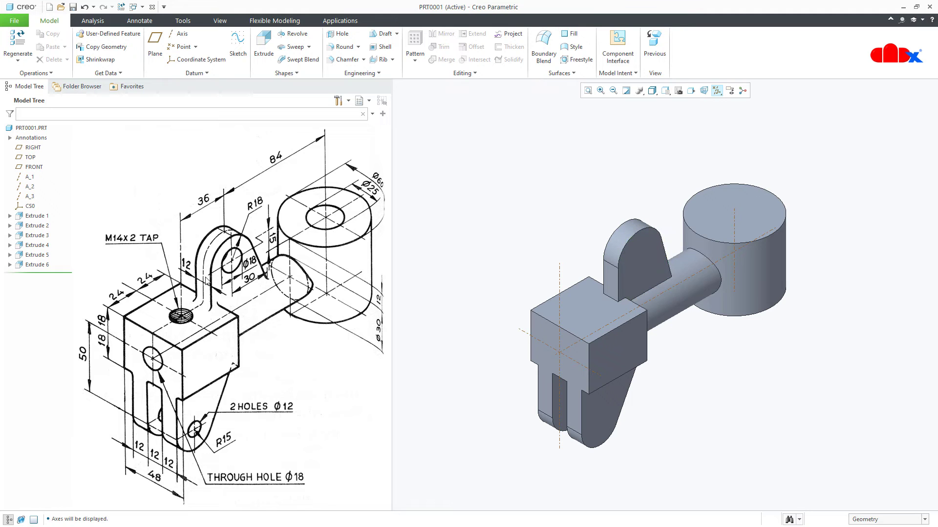
left_click(40, 255)
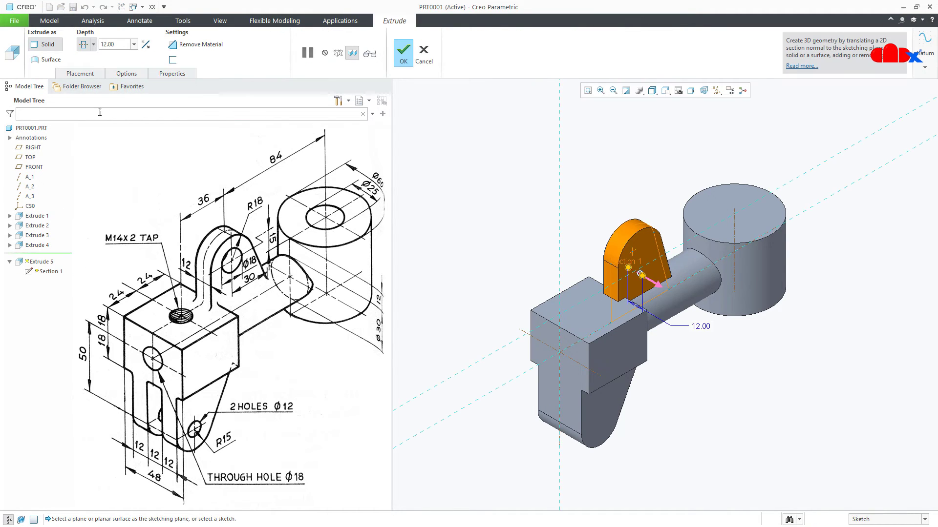
left_click(80, 73)
left_click(157, 109)
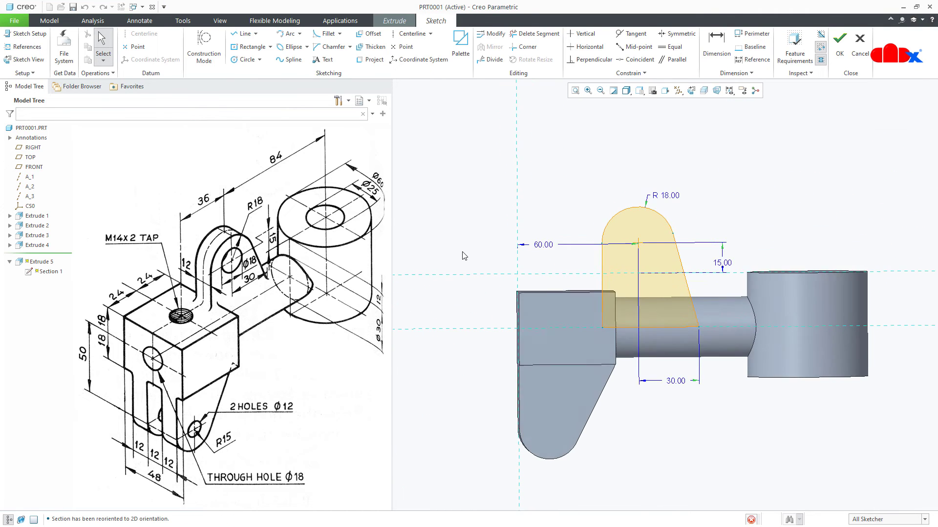
left_click(135, 46)
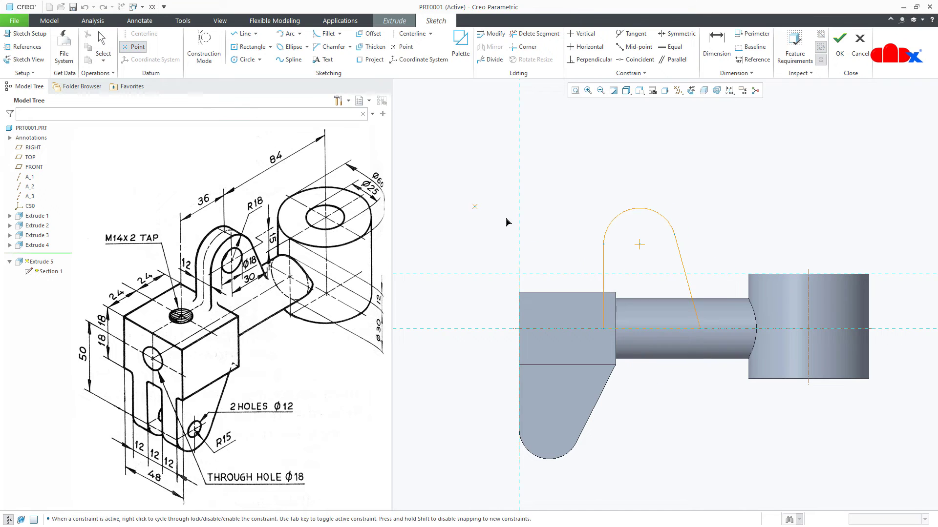
left_click(640, 244)
middle_click(665, 257)
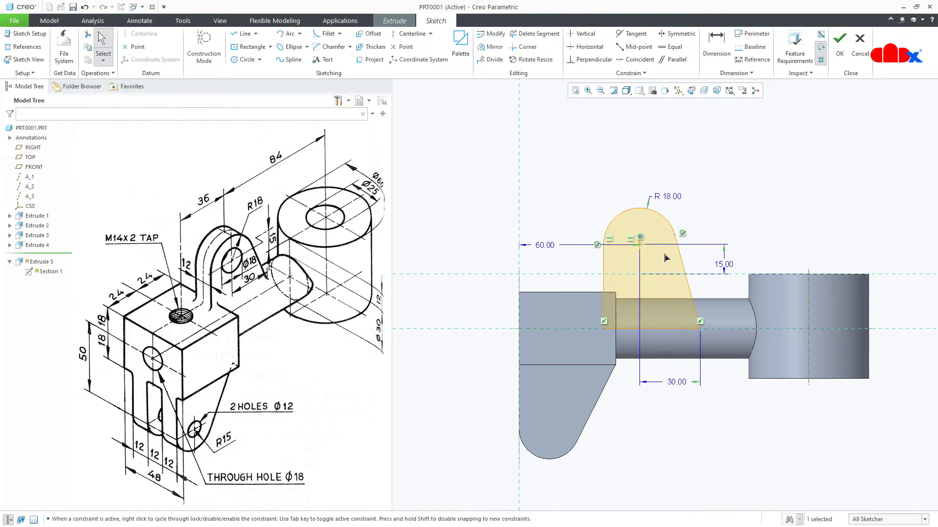
right_click(664, 254)
left_click(689, 362)
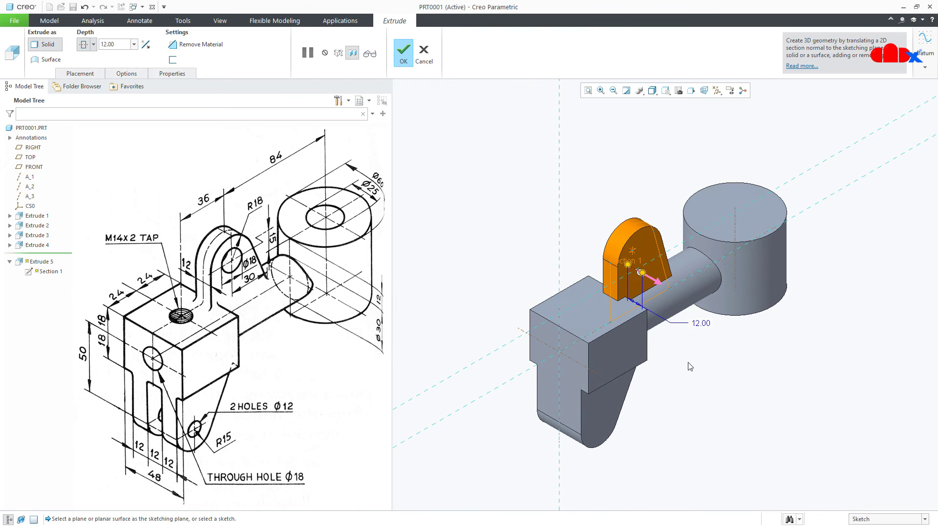
middle_click(689, 366)
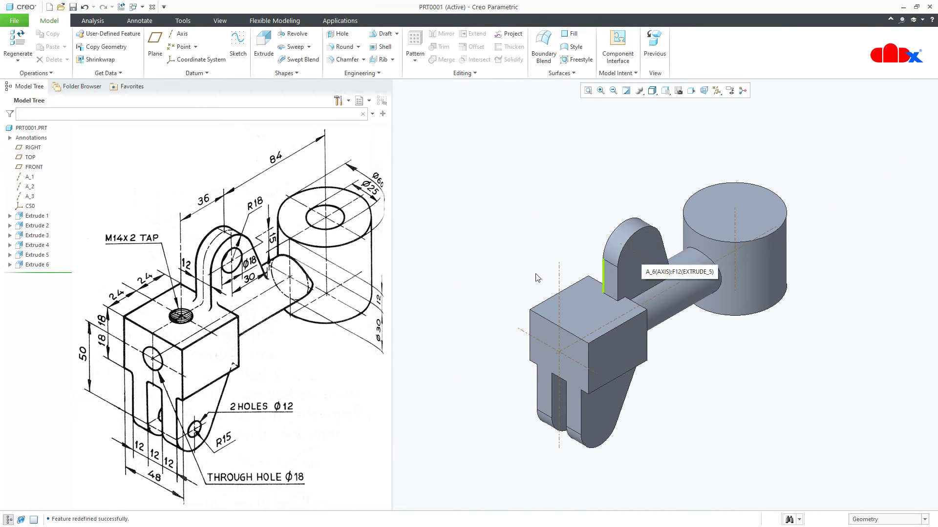
Edit the lower lug's extrusion sketch to add a datum point at the R15 arc's centre, and complete the feature.
left_click(45, 245)
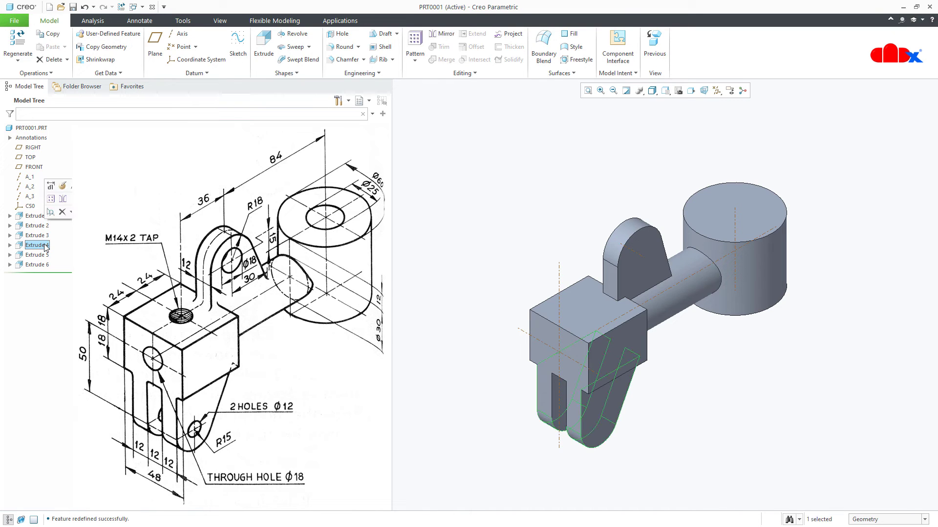
left_click(61, 198)
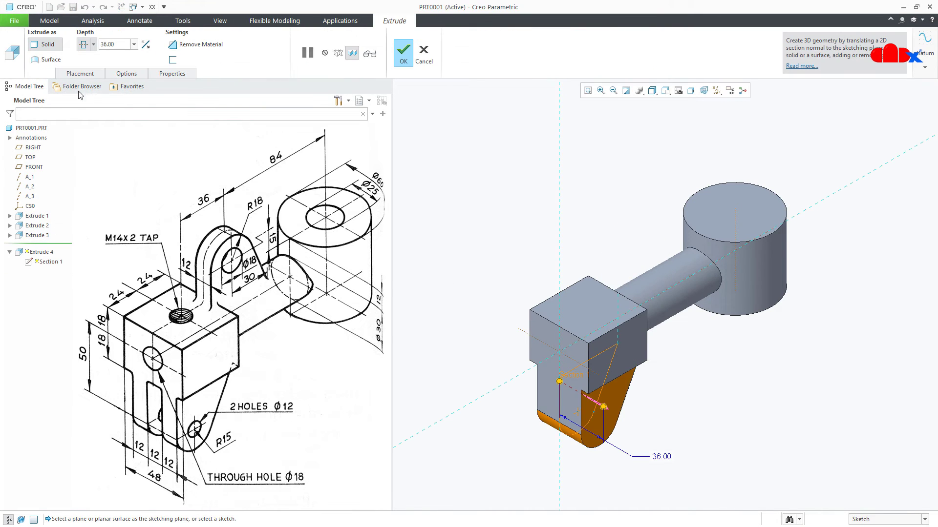
left_click(81, 73)
left_click(152, 110)
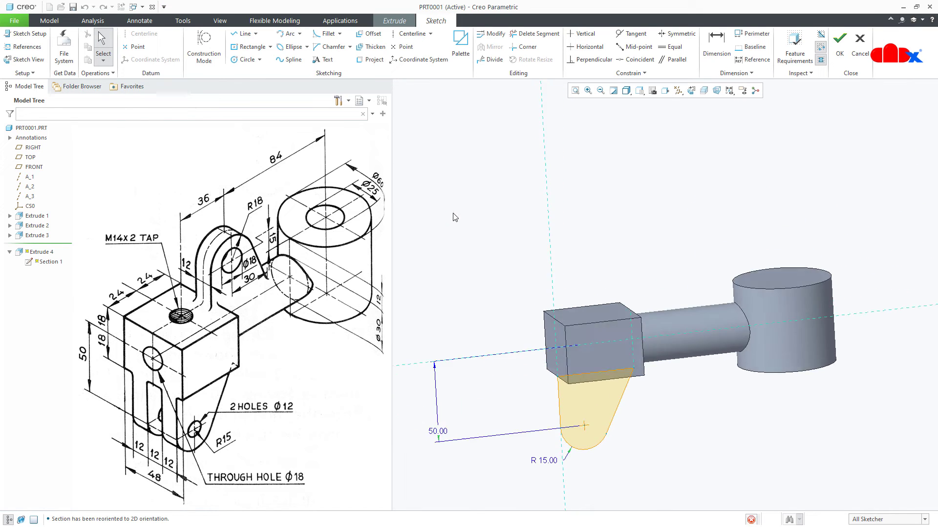
left_click(134, 46)
left_click(589, 435)
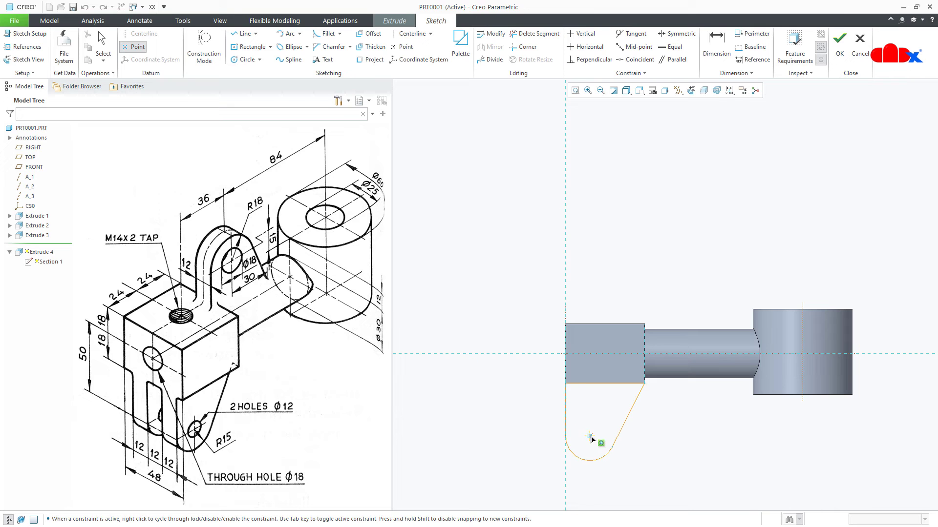
middle_click(605, 428)
key("ctrl+d")
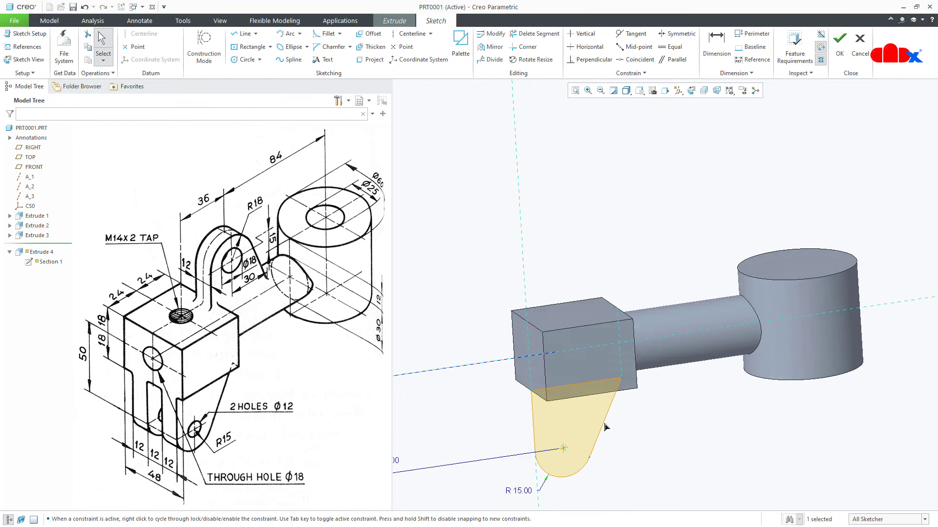
right_click(605, 429)
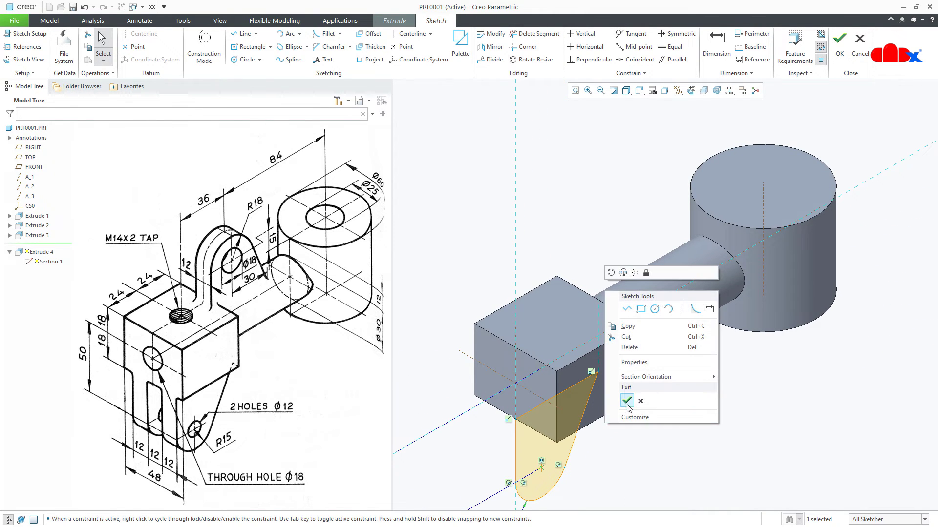
left_click(627, 401)
middle_click(629, 407)
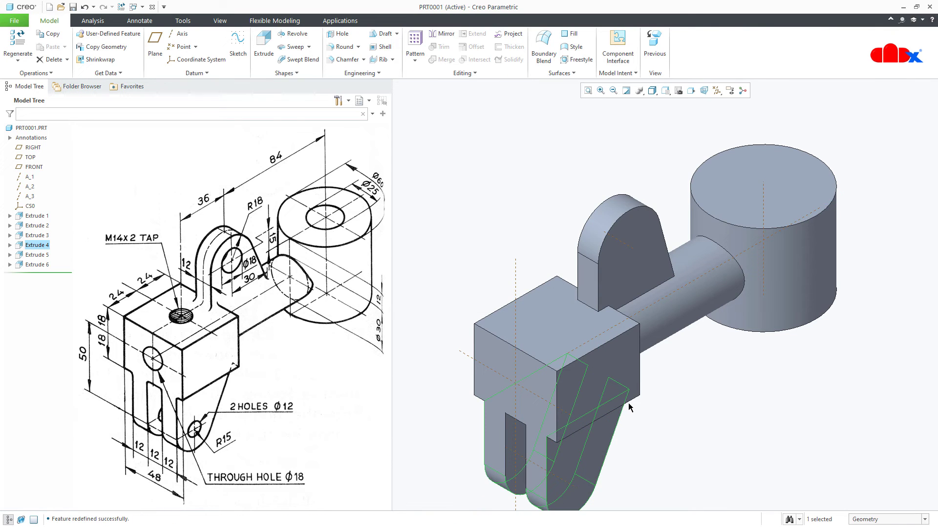
key("ctrl+d")
left_click(621, 422)
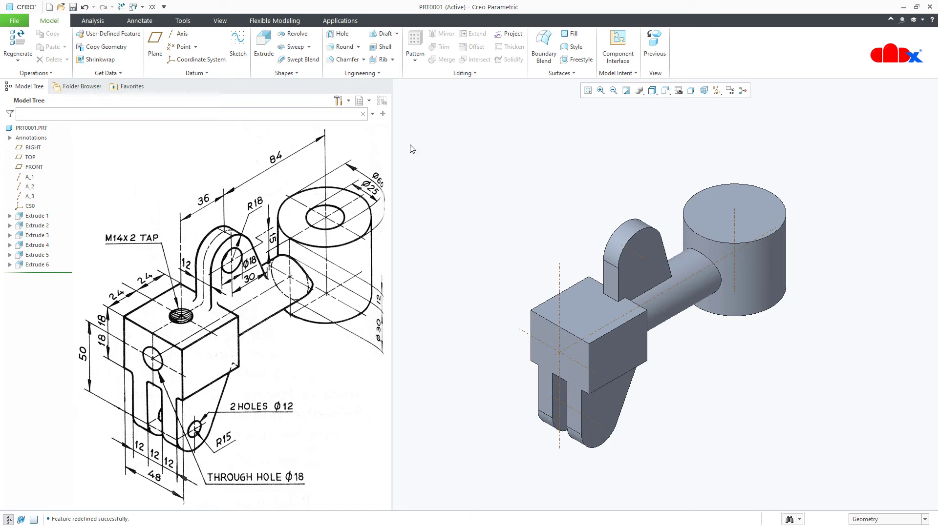
Create a simple hole of diameter 12 on the lower lug's side face at its arc-centre axis, with depth Through All.
left_click(340, 34)
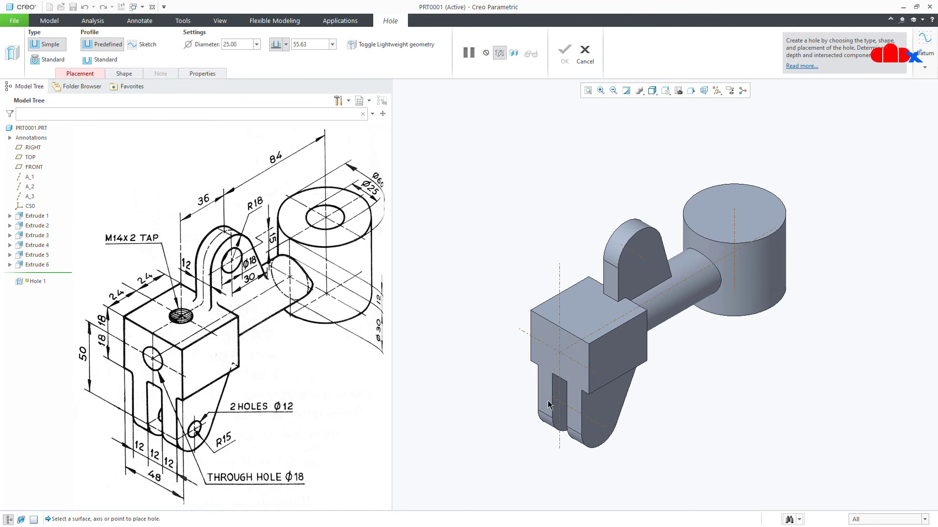
left_click(594, 429)
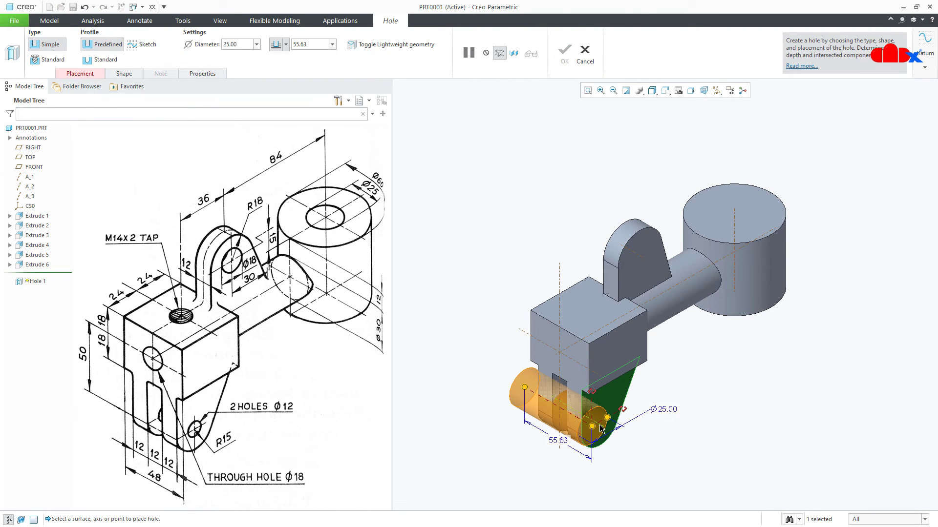
left_click(601, 429, "ctrl")
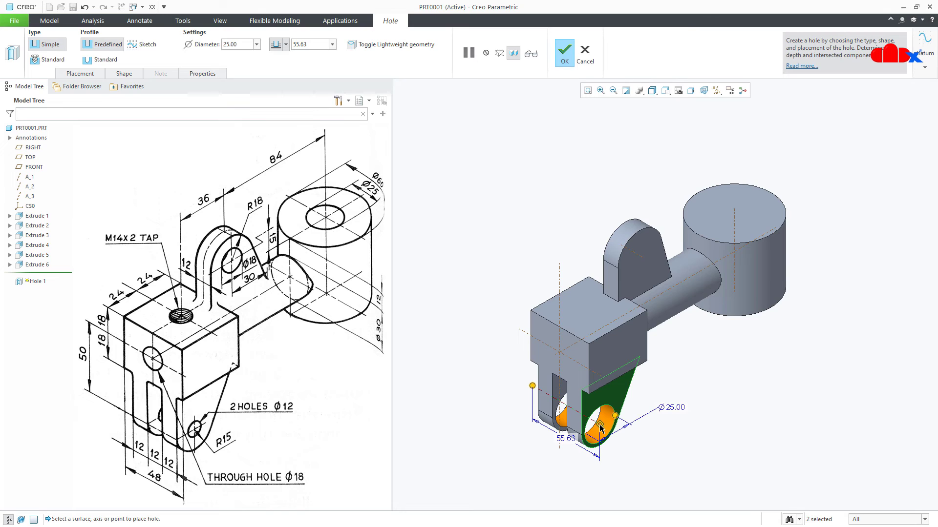
double_click(672, 409)
key("Return")
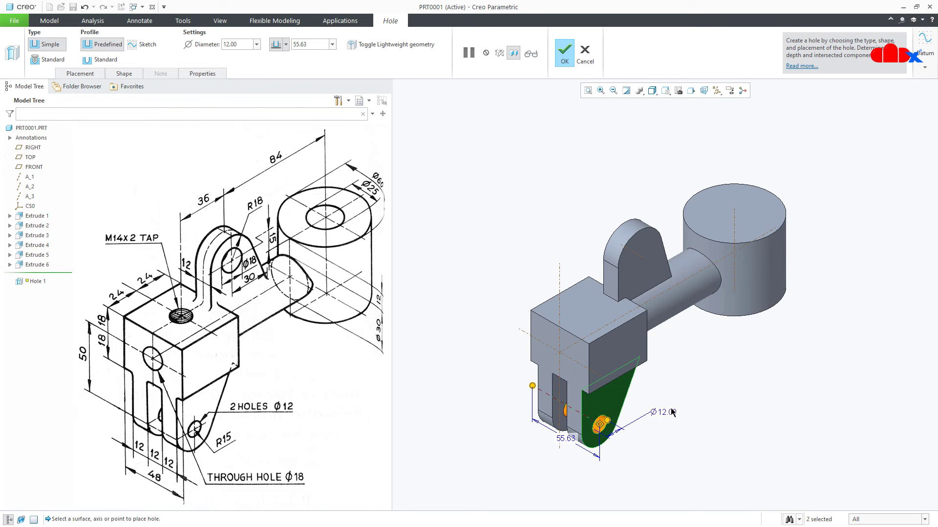
left_click(286, 44)
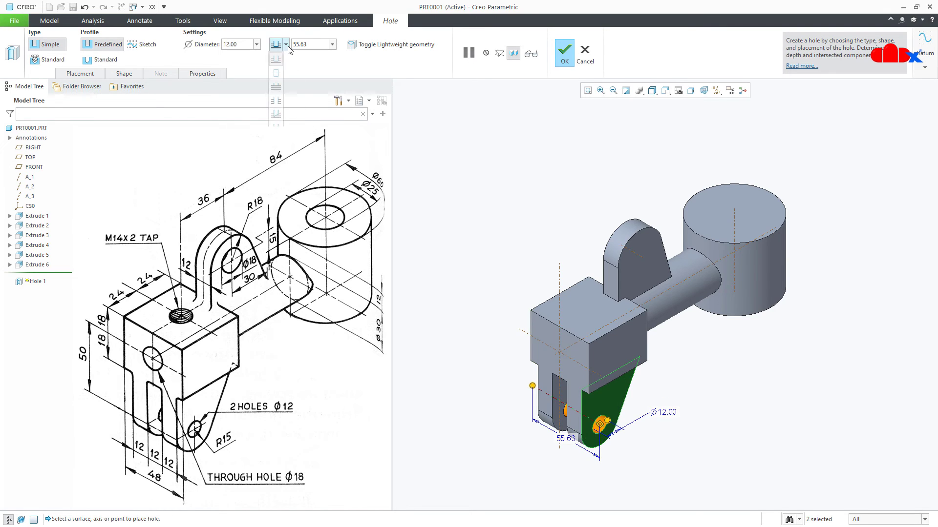
left_click(276, 101)
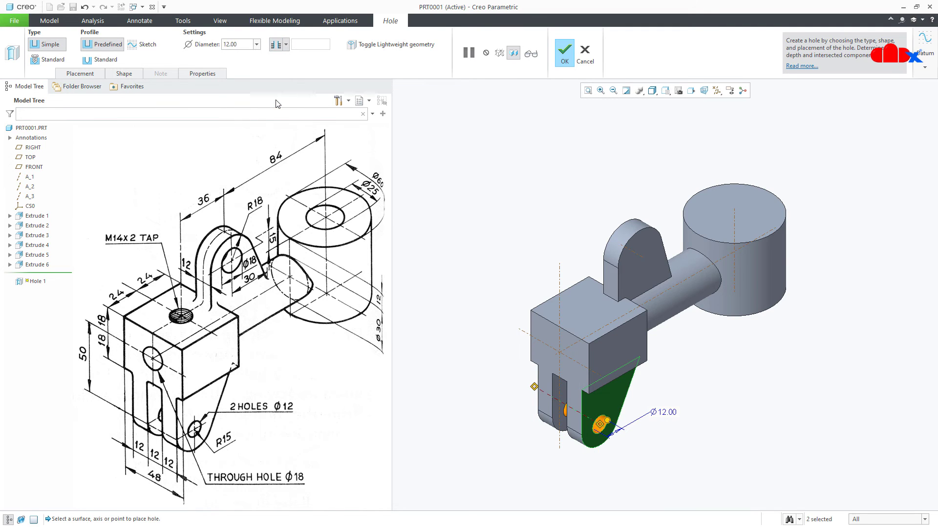
left_click(562, 54)
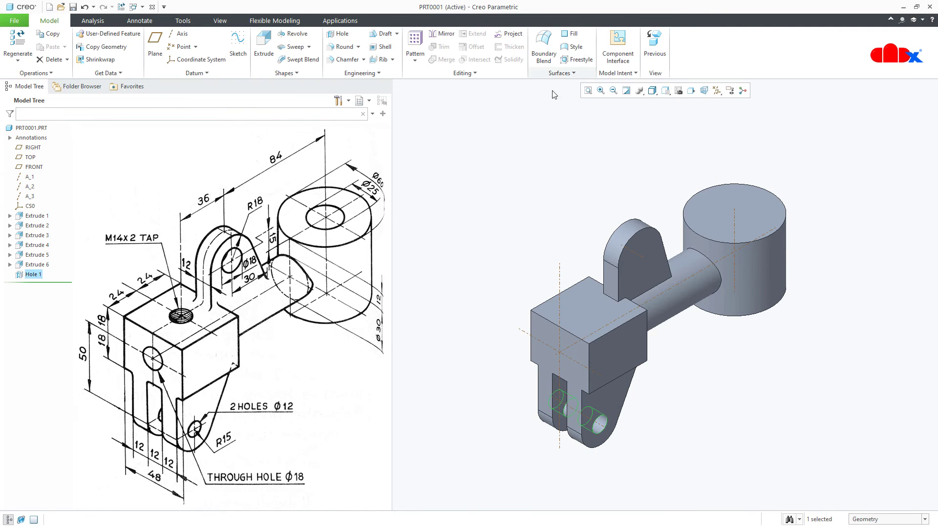
left_click(480, 341)
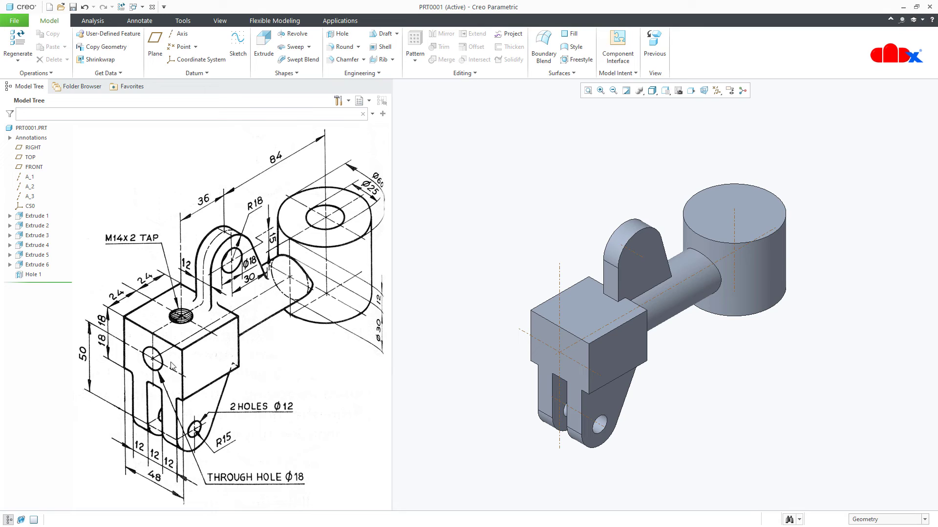
Create a simple hole of diameter 18 on the block's front face along axis A_1, with depth Through All.
left_click(340, 34)
left_click(559, 353)
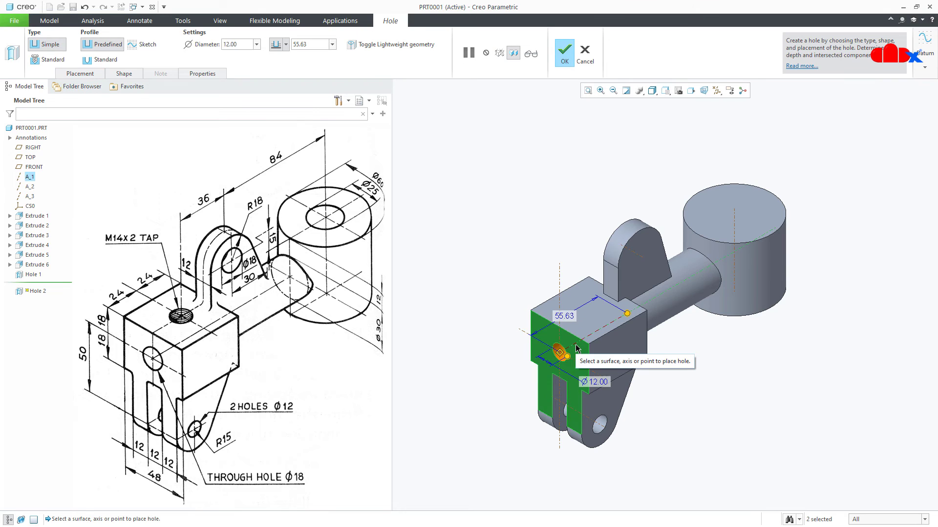
double_click(589, 383)
type("18")
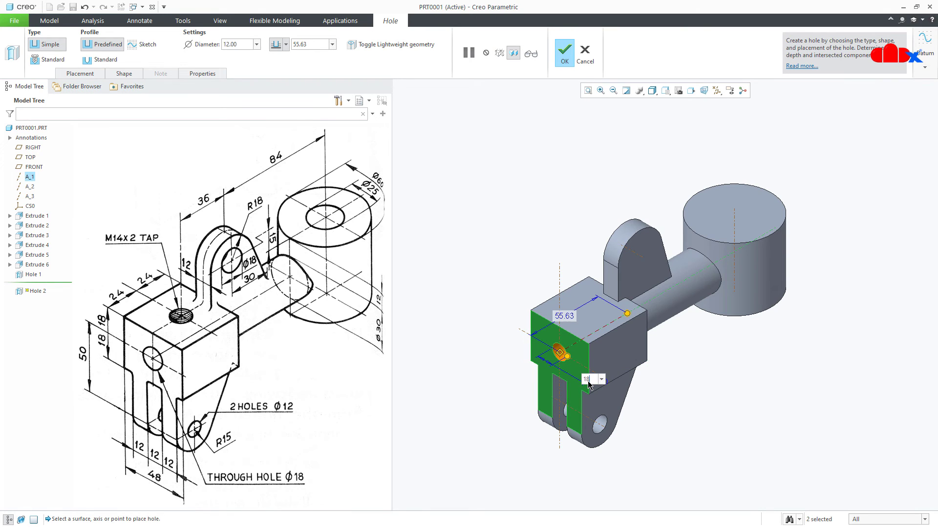
key("Return")
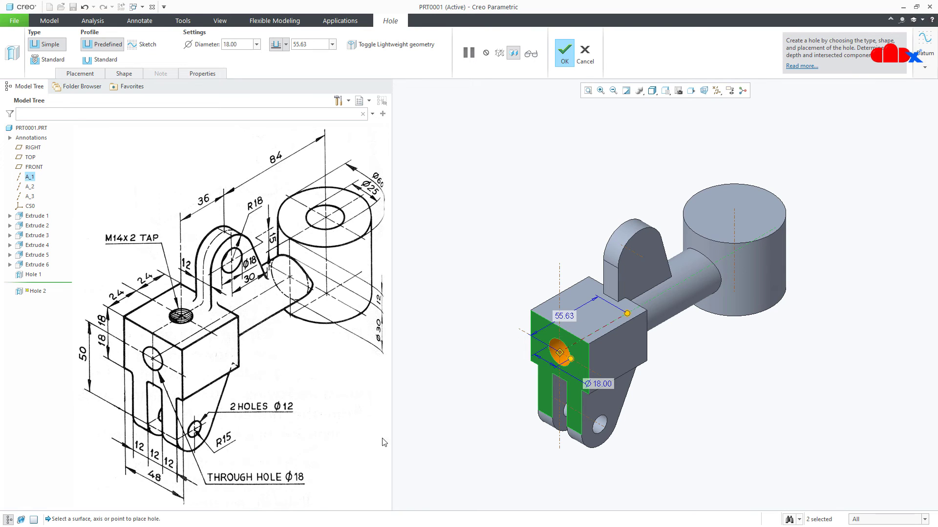
right_click(628, 314)
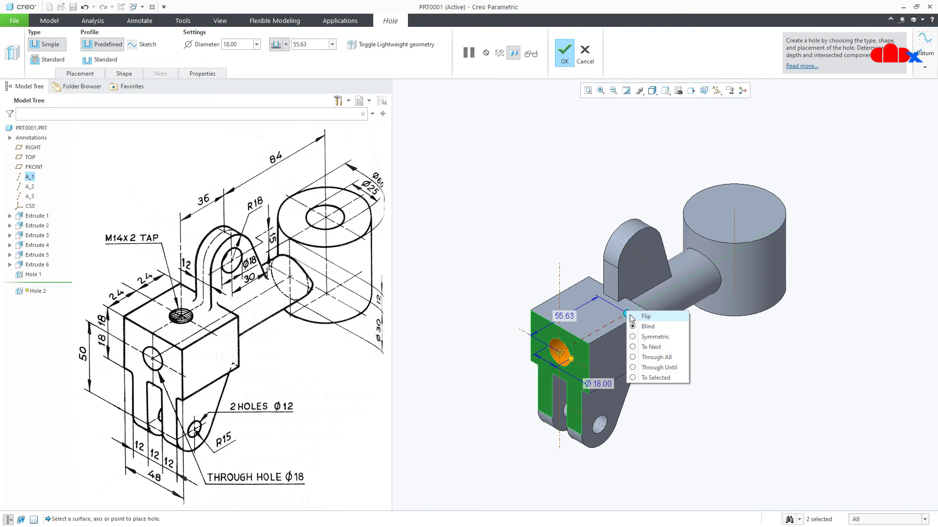
left_click(649, 357)
mouse_move(644, 356)
middle_mouse_down()
mouse_move(693, 327)
mouse_move(654, 359)
middle_mouse_up()
middle_click(654, 359)
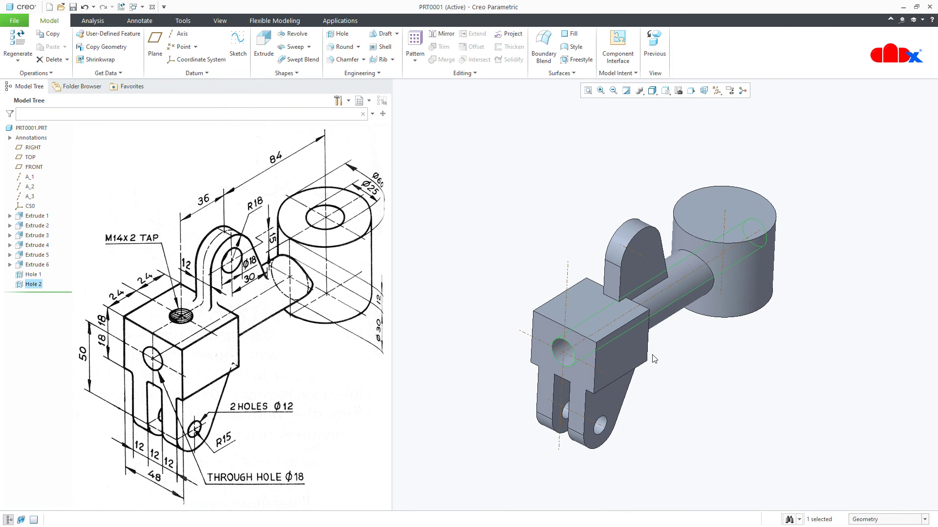
left_click(678, 377)
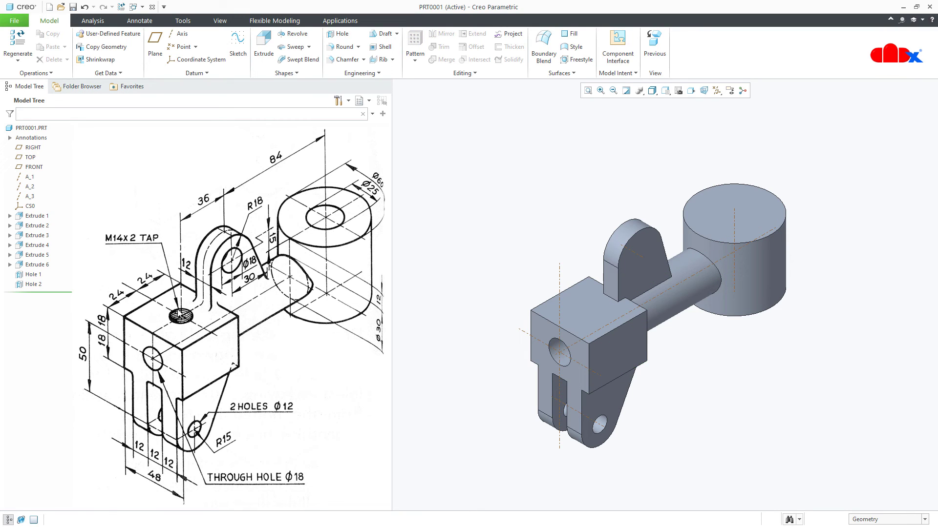
Start a hole on the block's top face and offset its centre 24 from each of two adjacent side faces.
left_click(341, 35)
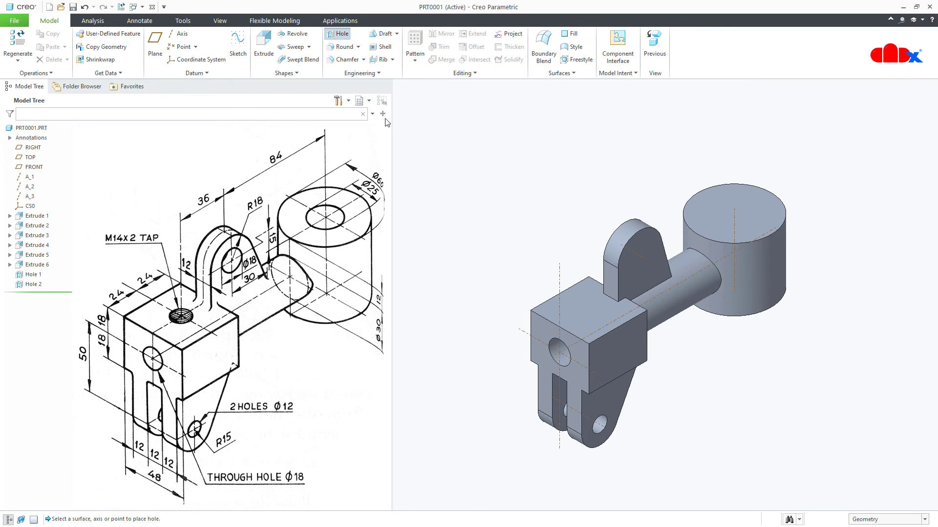
left_click(578, 313)
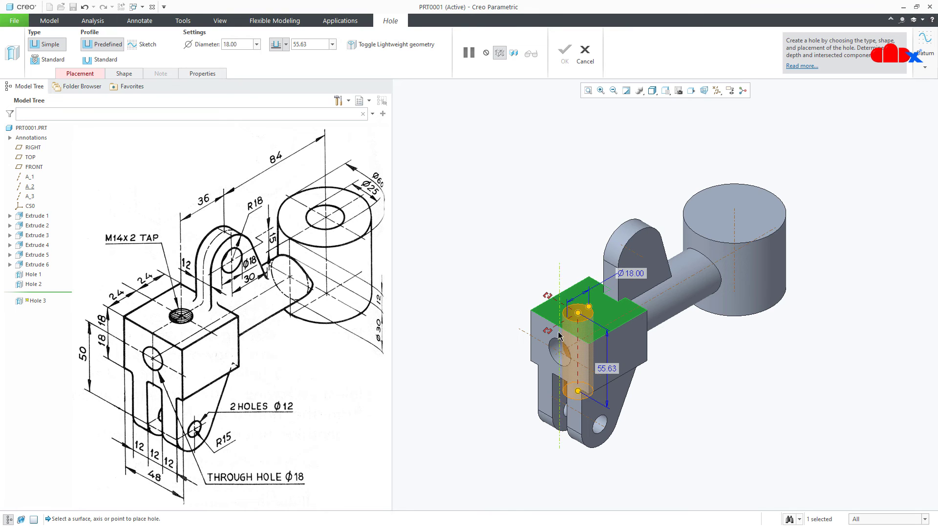
mouse_move(548, 332)
left_mouse_down()
mouse_move(546, 299)
mouse_move(547, 313)
left_mouse_up()
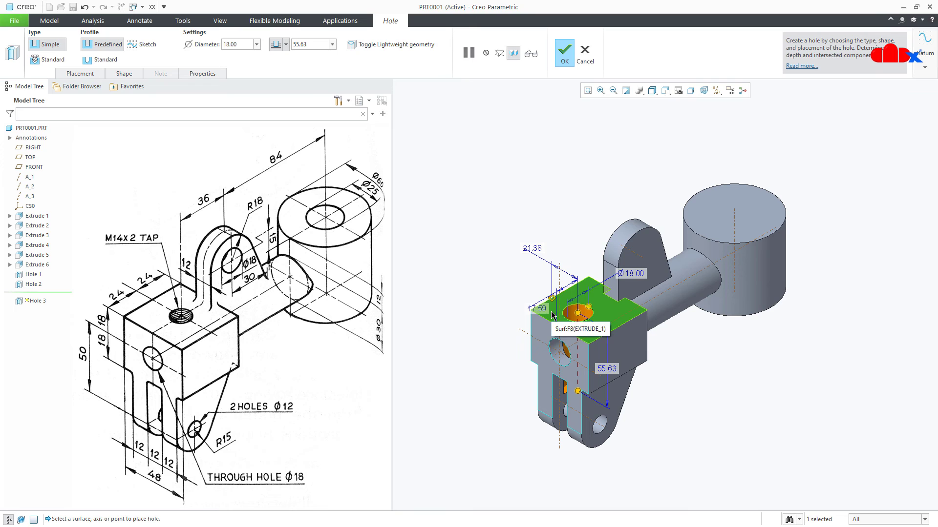
double_click(541, 309)
type("24")
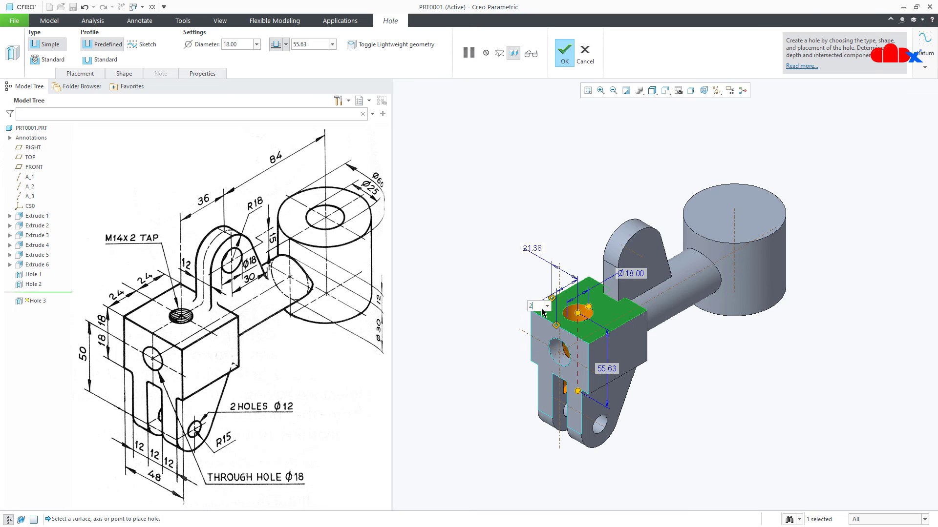
key("Return")
double_click(543, 246)
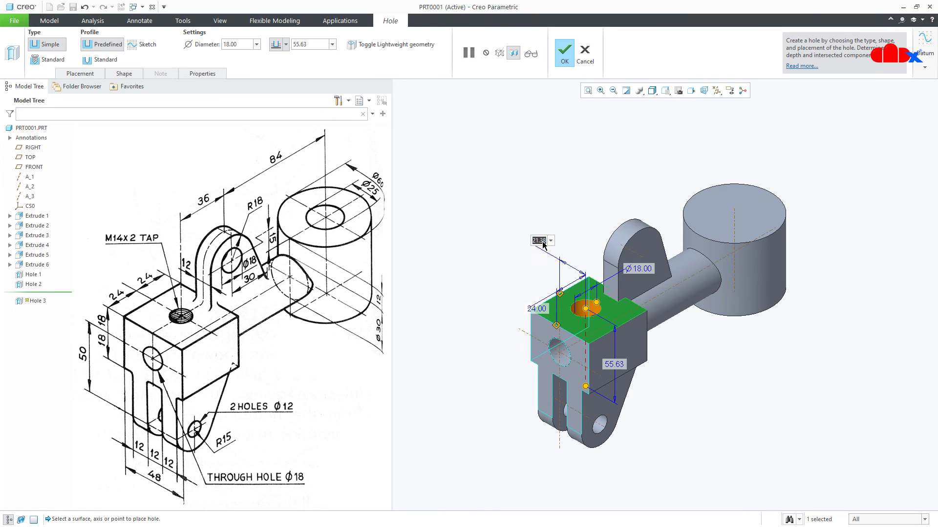
type("24")
key("Return")
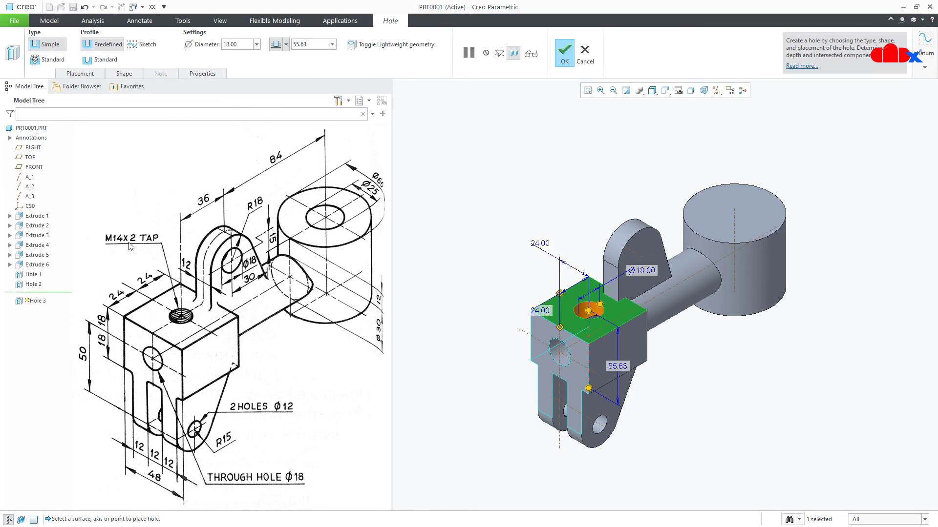
Change the hole in the block's top face to a standard tapped ISO hole with screw size M14x2.
left_click(51, 60)
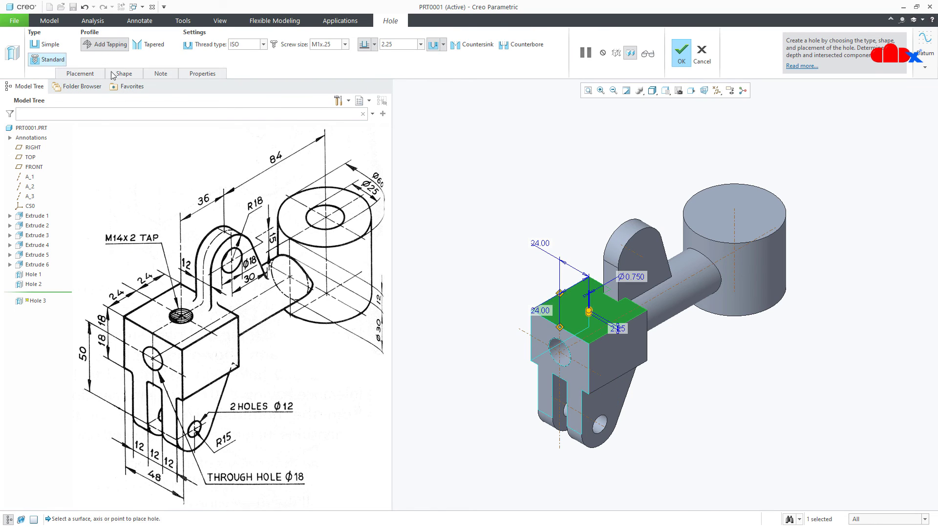
left_click(263, 44)
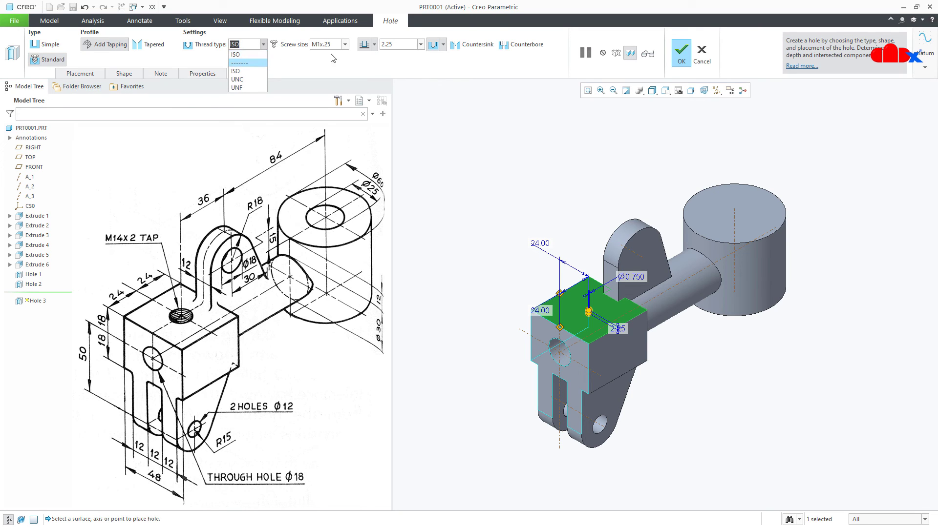
left_click(345, 45)
left_click(345, 45)
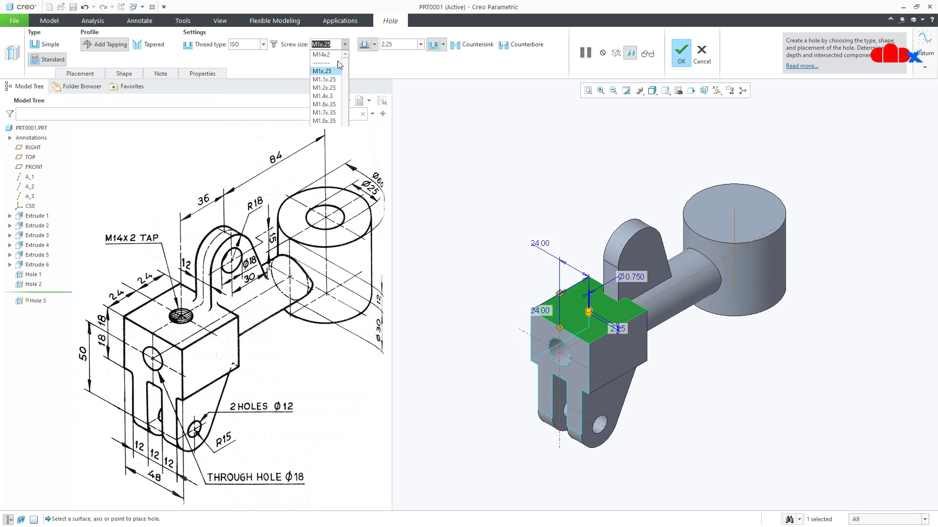
scroll(332, 74, "down", 8)
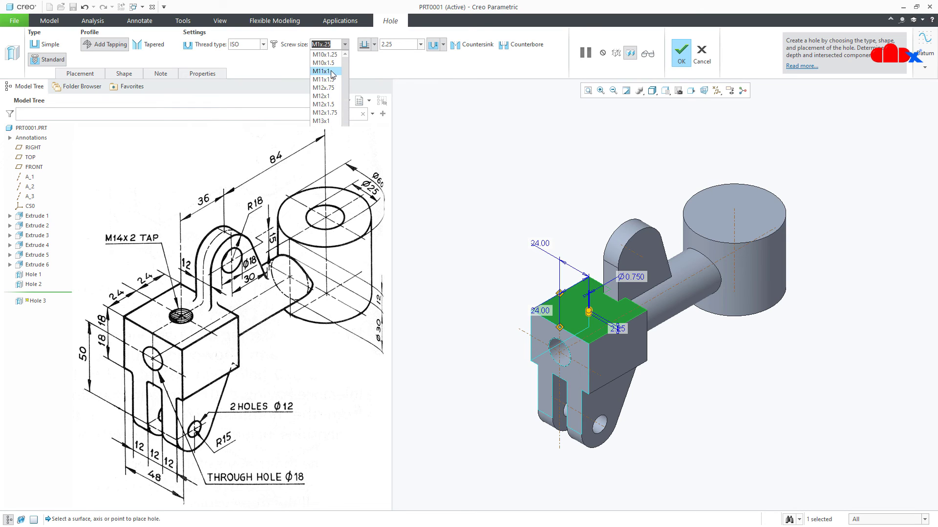
scroll(333, 76, "down", 2)
left_click(329, 82)
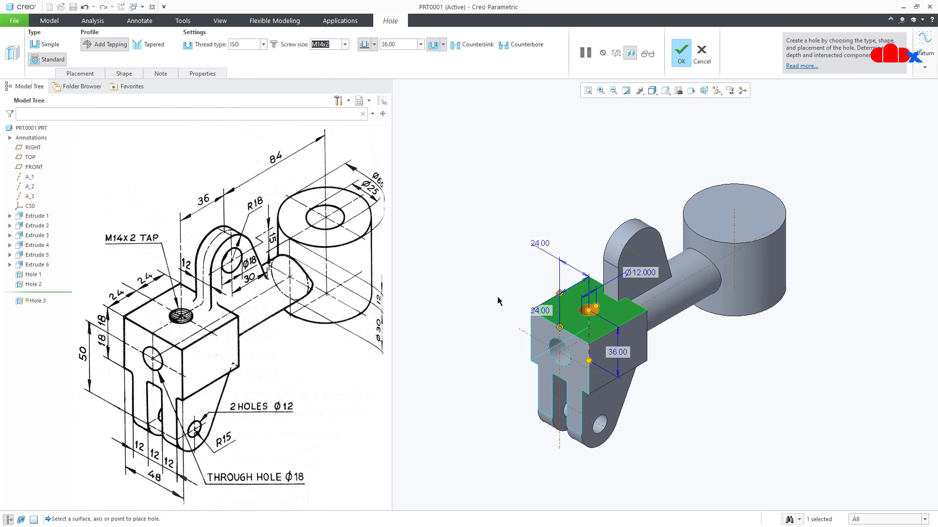
Set the tapped hole's depth to Through All, complete the hole and restore the default view orientation.
right_click(588, 361)
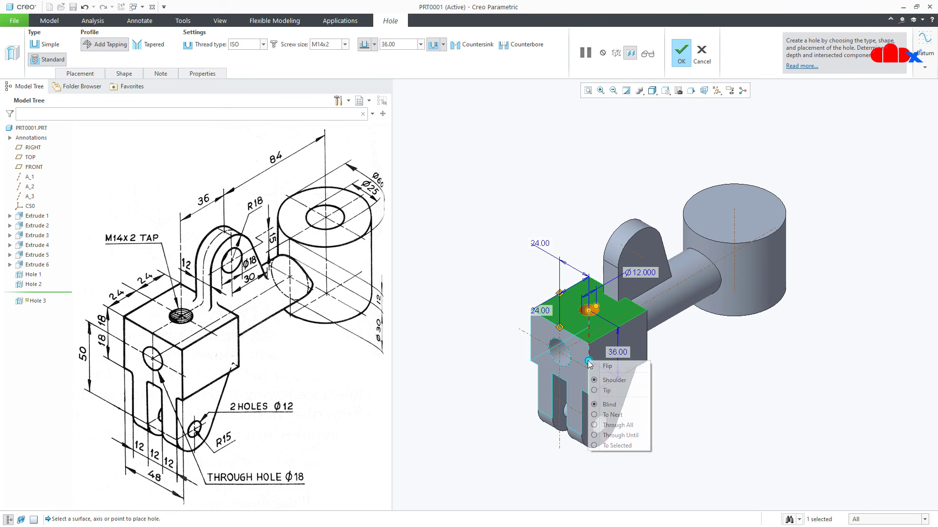
left_click(621, 435)
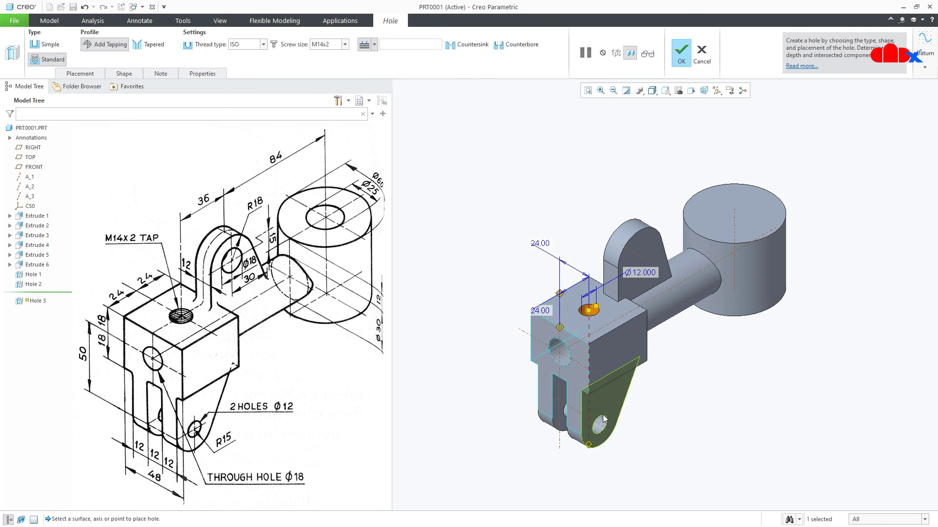
middle_click_drag(604, 419, 627, 382)
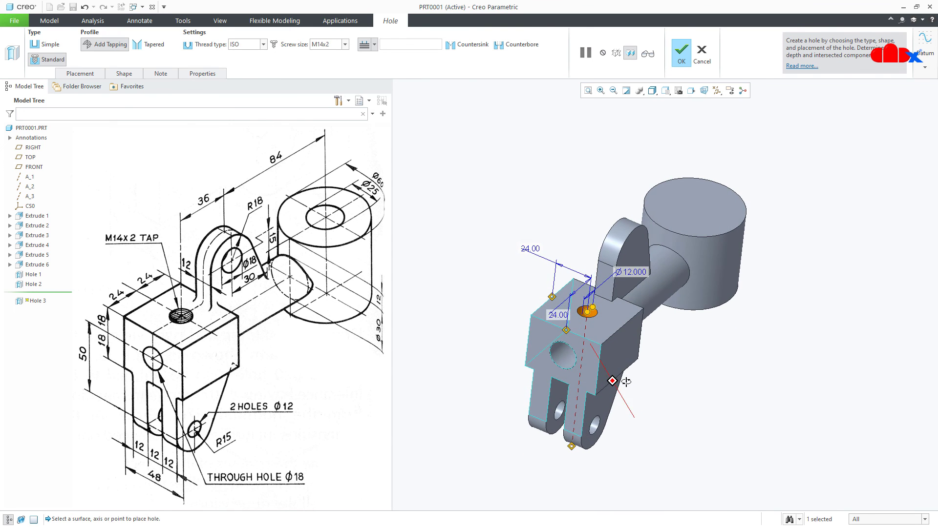
middle_click(659, 384)
key("ctrl+d")
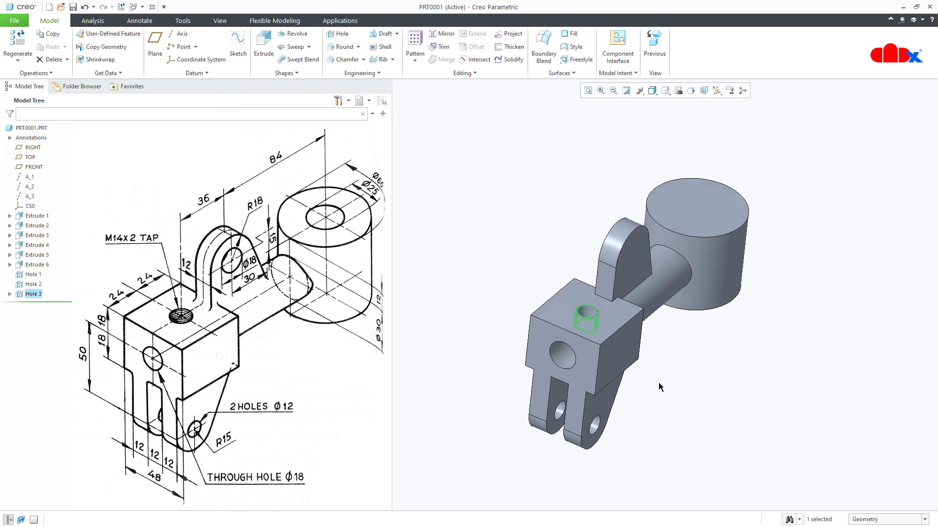
left_click(660, 387)
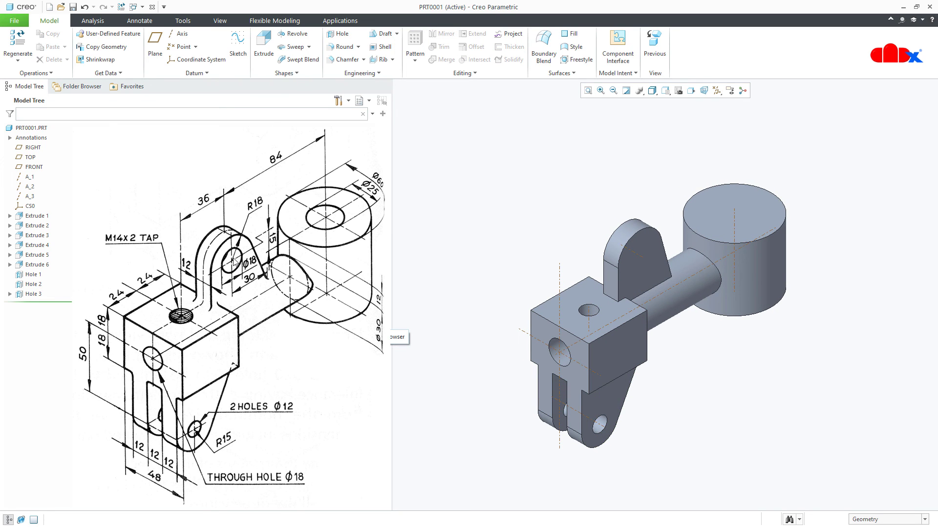
Create a simple hole of diameter 18 on the upper lug's side face at its arc centre, with depth Through All.
left_click(340, 34)
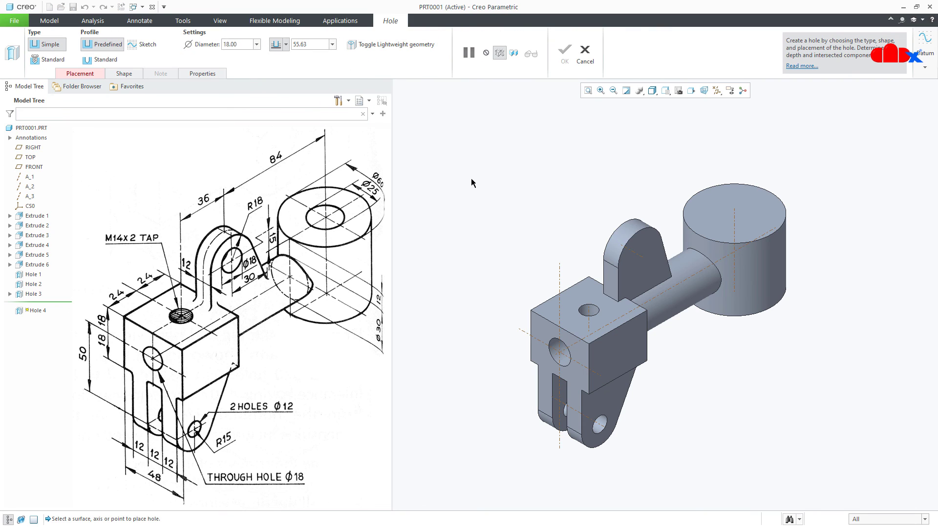
left_click(640, 257)
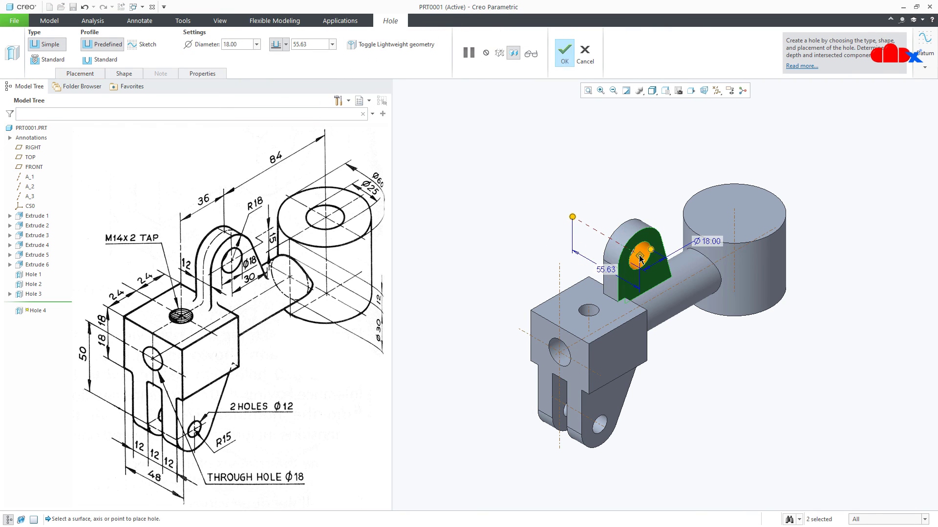
right_click(574, 217)
left_click(592, 252)
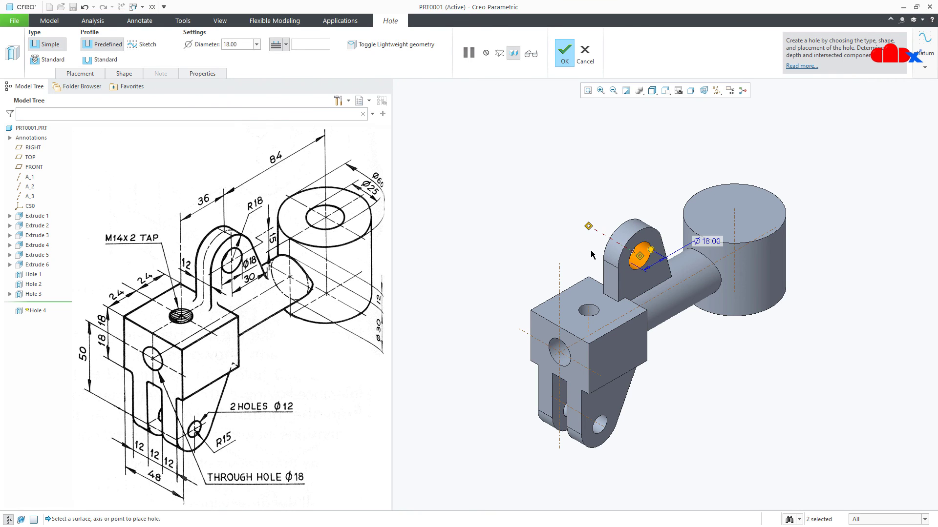
middle_click(591, 254)
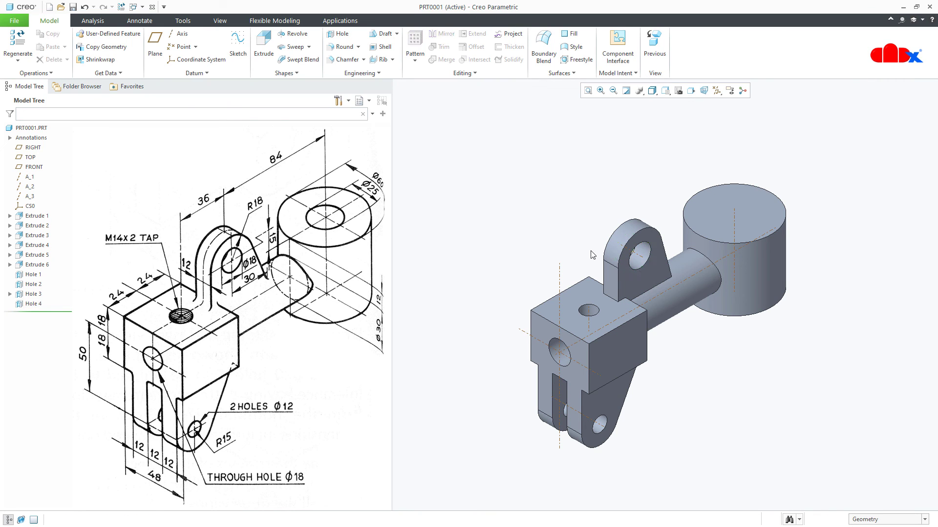
Create a simple hole of diameter 25 on the large cylinder's top face along its axis, with depth Through All.
left_click(340, 33)
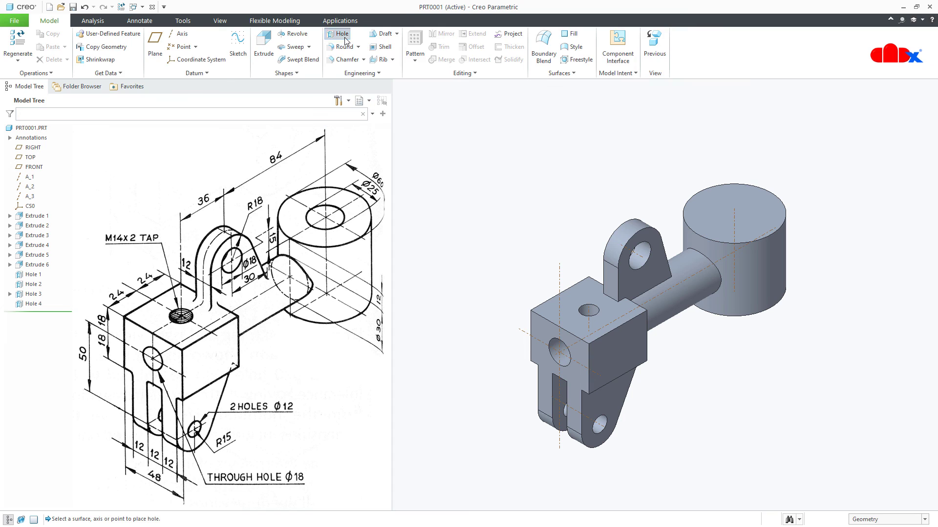
left_click(699, 212)
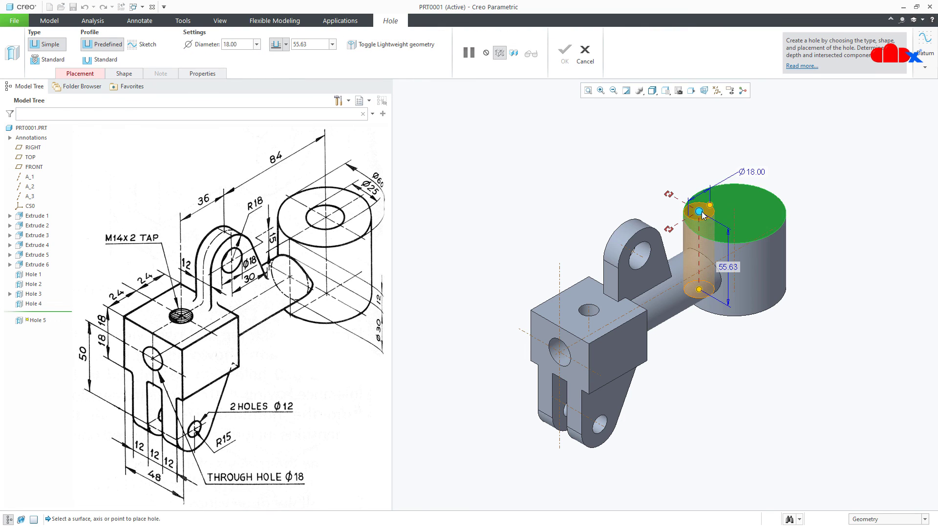
left_click(734, 227, "ctrl")
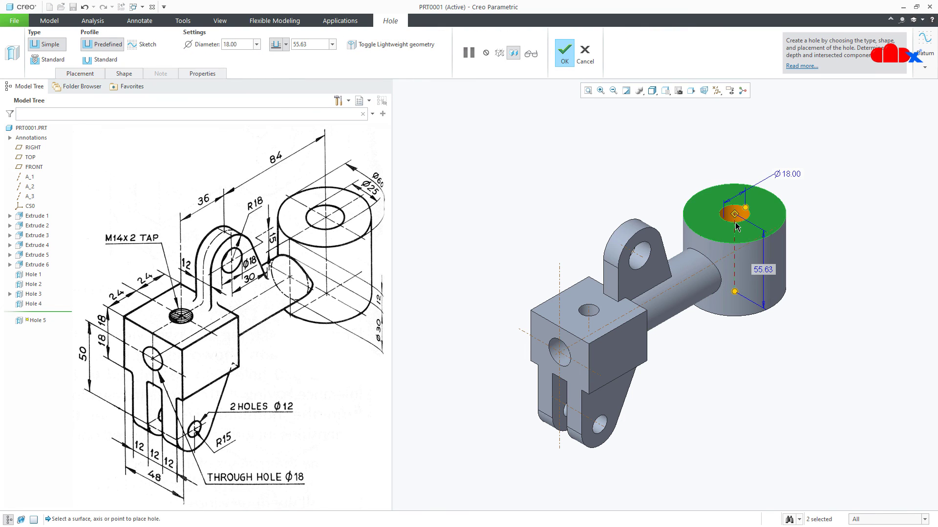
double_click(798, 176)
type("25")
key("Return")
right_click(735, 293)
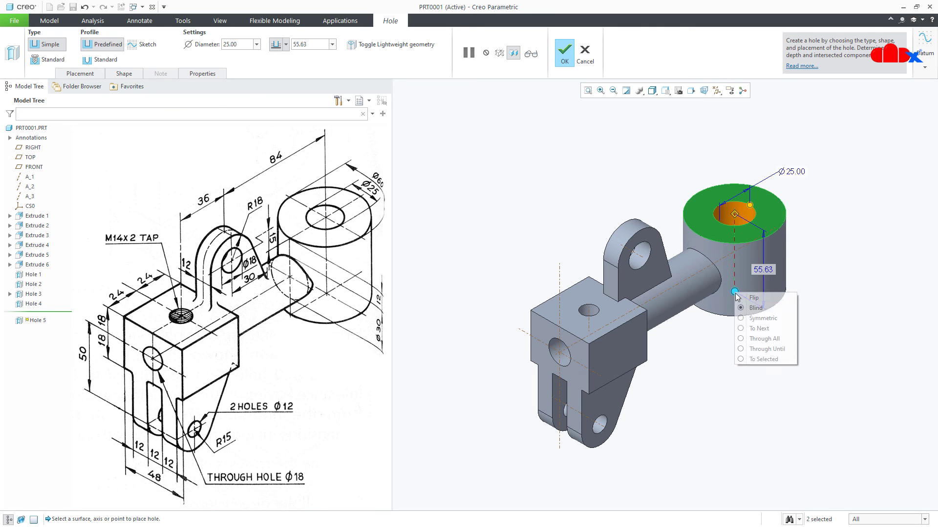
left_click(748, 331)
middle_click(746, 327)
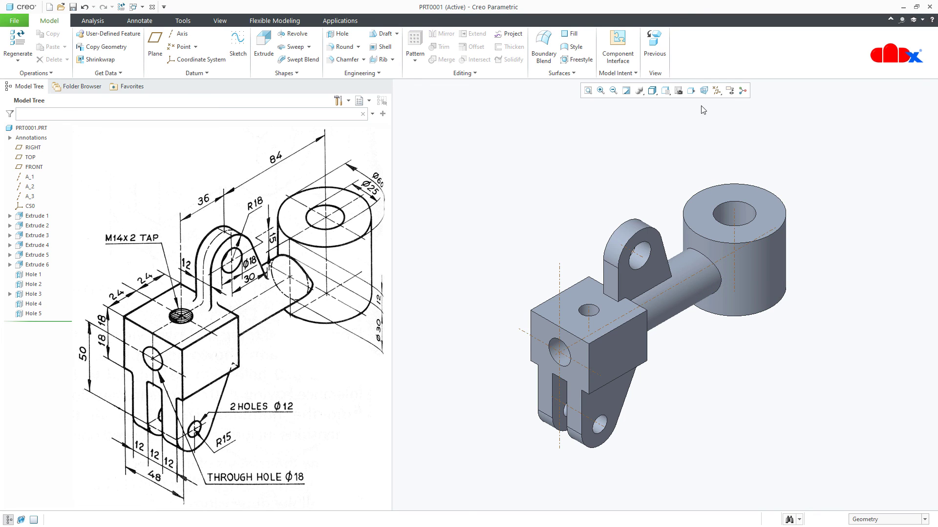
Hide the datum axes and round the edges where the upper lug meets the block and arm and the lower lugs meet the block, radius 2.50.
left_click(716, 90)
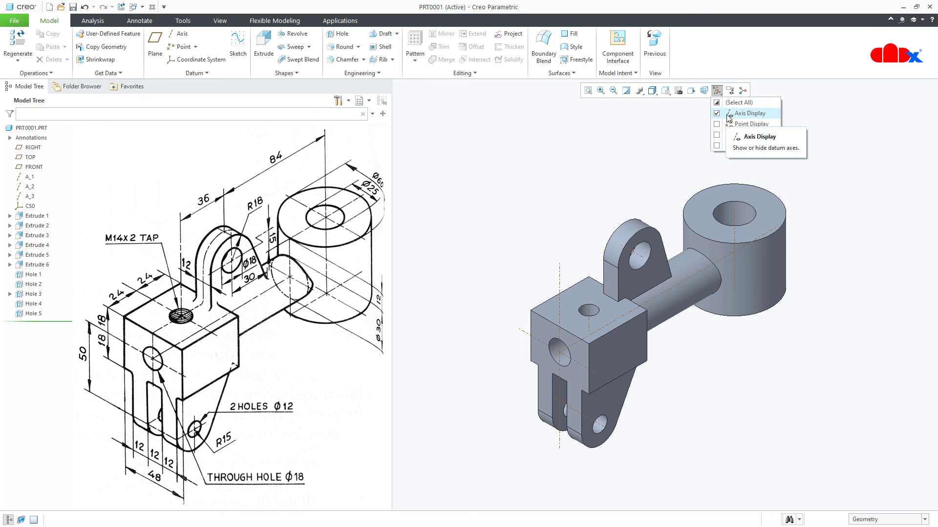
left_click(735, 113)
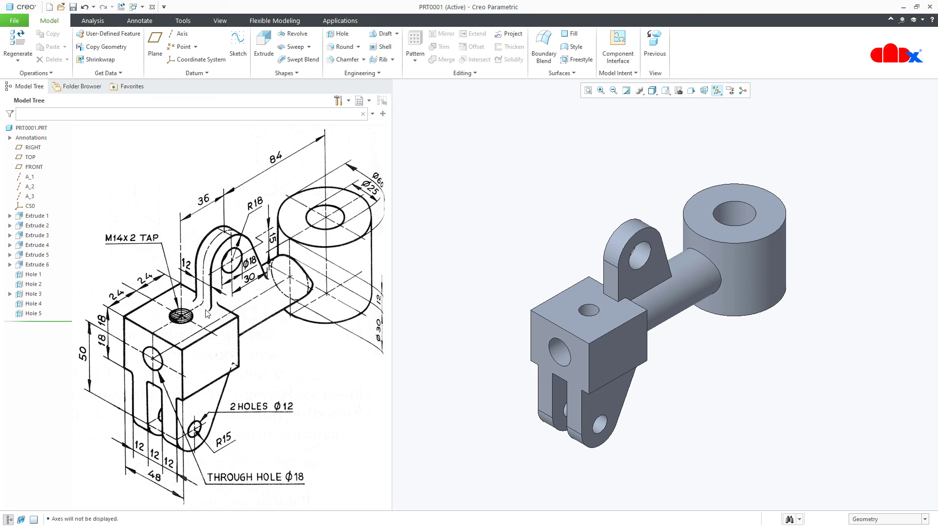
left_click(343, 47)
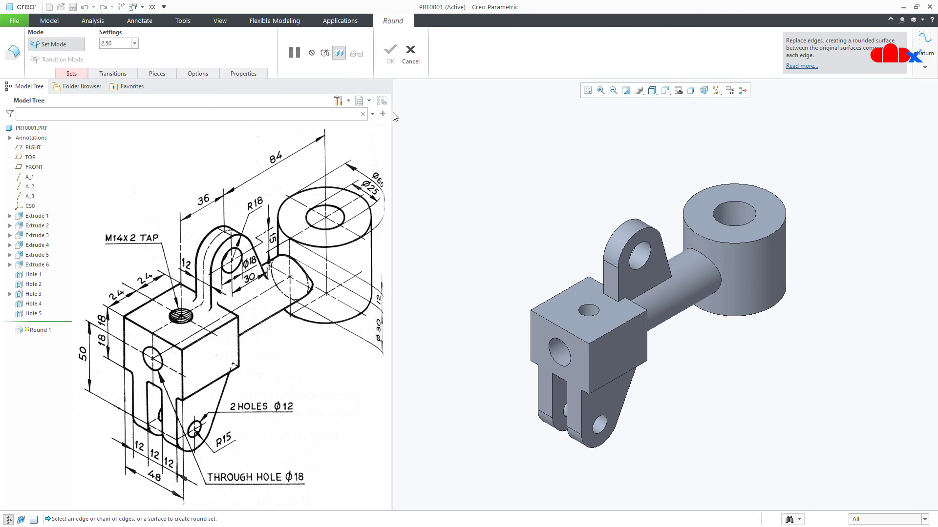
left_click(610, 301)
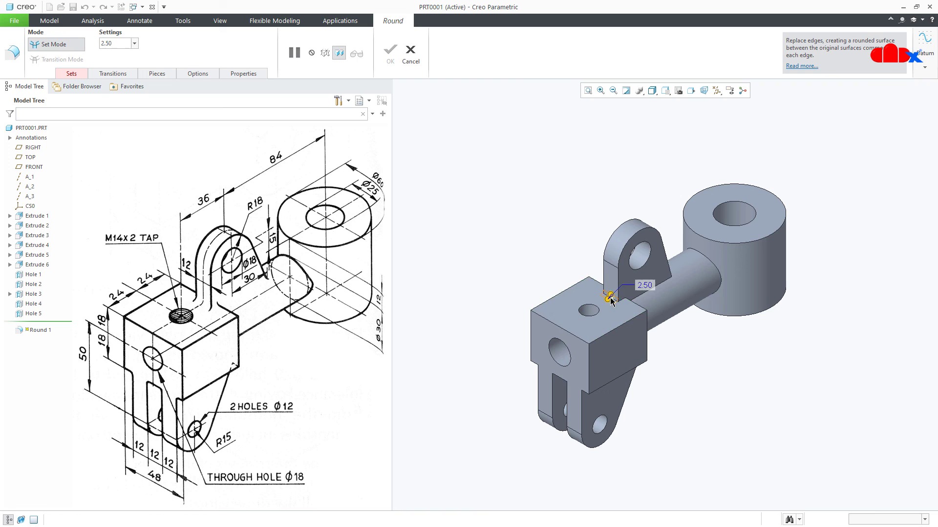
left_click(667, 277, "ctrl")
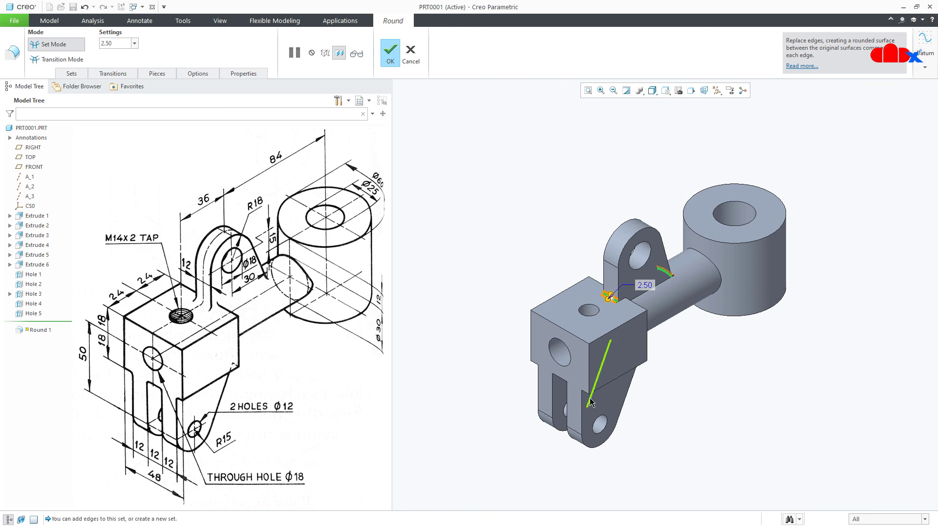
left_click(593, 380, "ctrl")
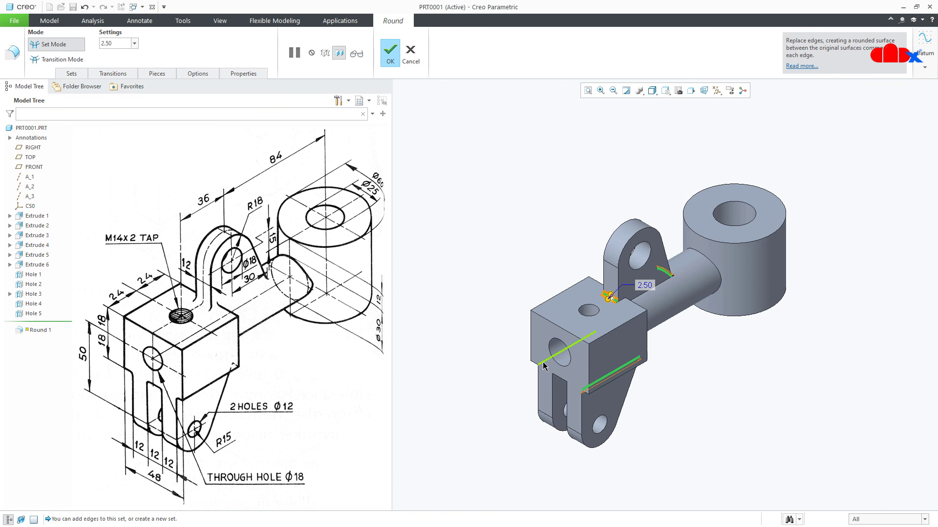
middle_click(669, 424)
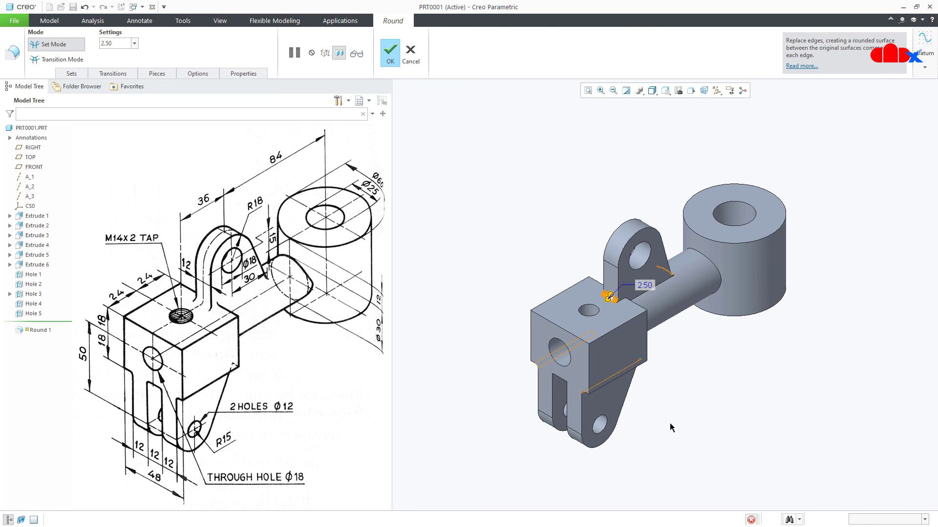